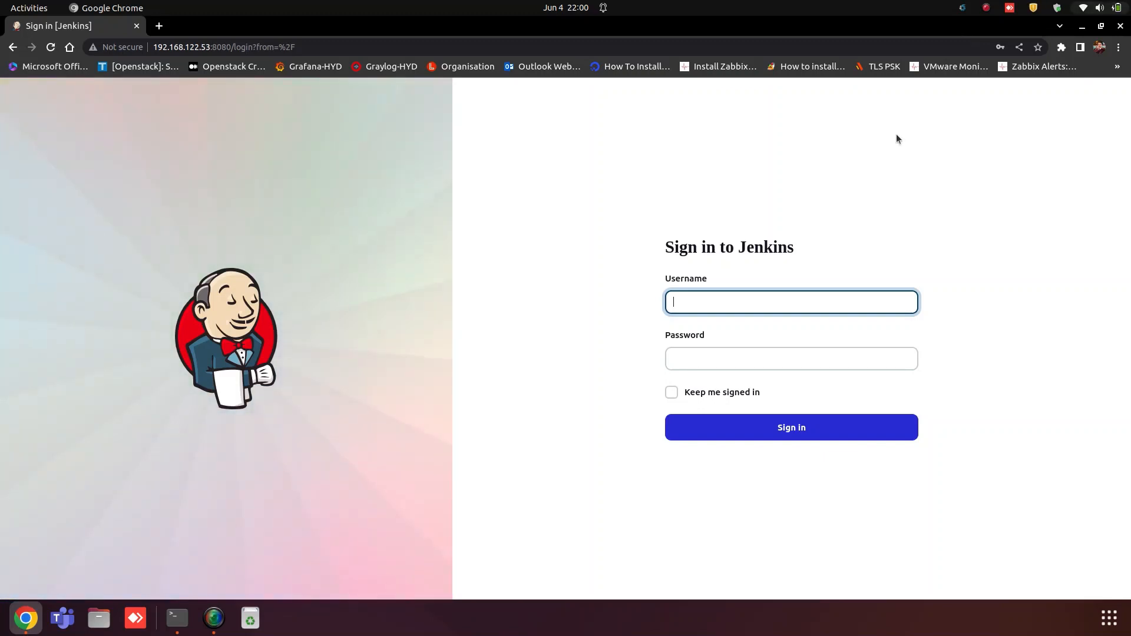
Step: Sign in to Jenkins with the browser's saved credentials
{"action": "left_click", "coordinate": [700, 304]}
{"action": "left_click", "coordinate": [777, 346]}
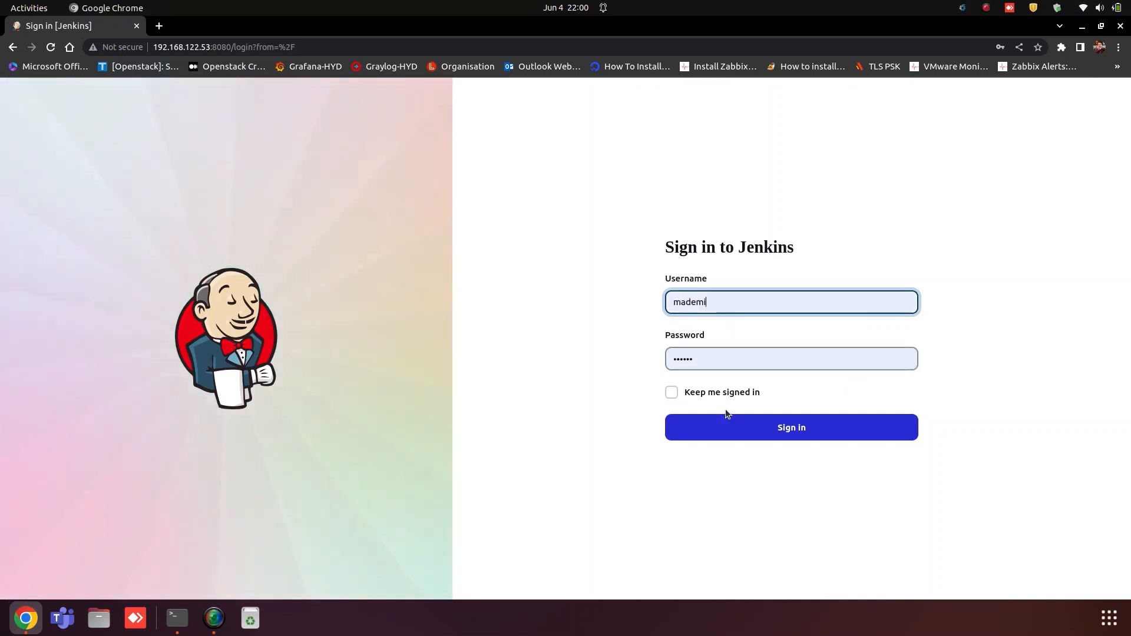
{"action": "left_click", "coordinate": [723, 427]}
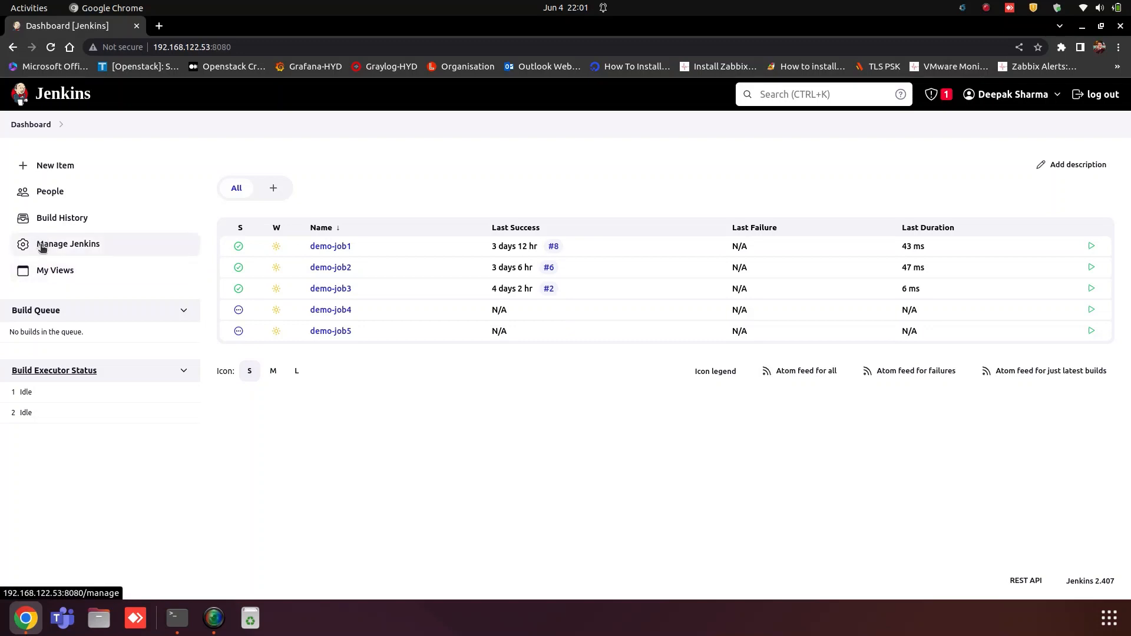
Step: In Manage Jenkins > Plugins, filter installed plugins by 'build pipe' to check Build Pipeline Plugin
{"action": "left_click", "coordinate": [74, 250]}
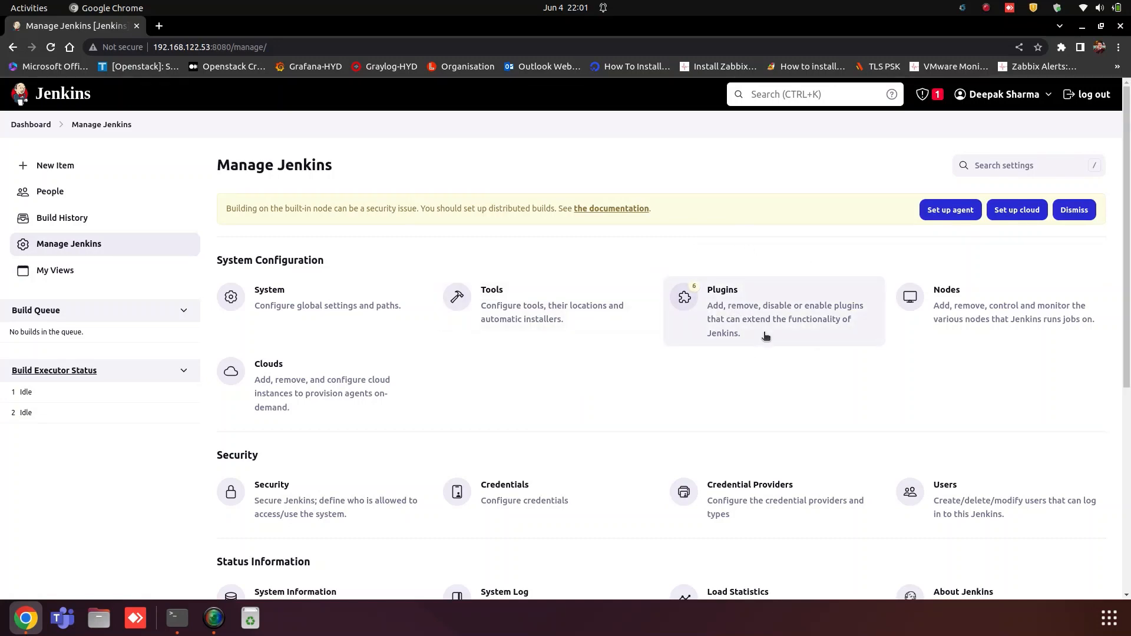
{"action": "left_click", "coordinate": [741, 314]}
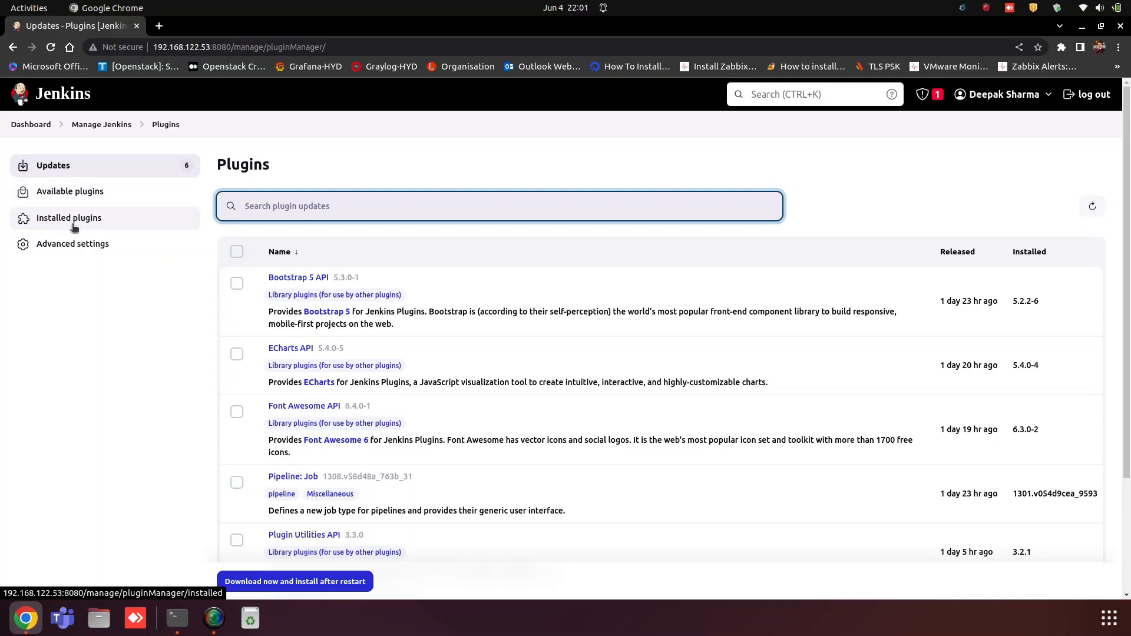
{"action": "left_click", "coordinate": [54, 196]}
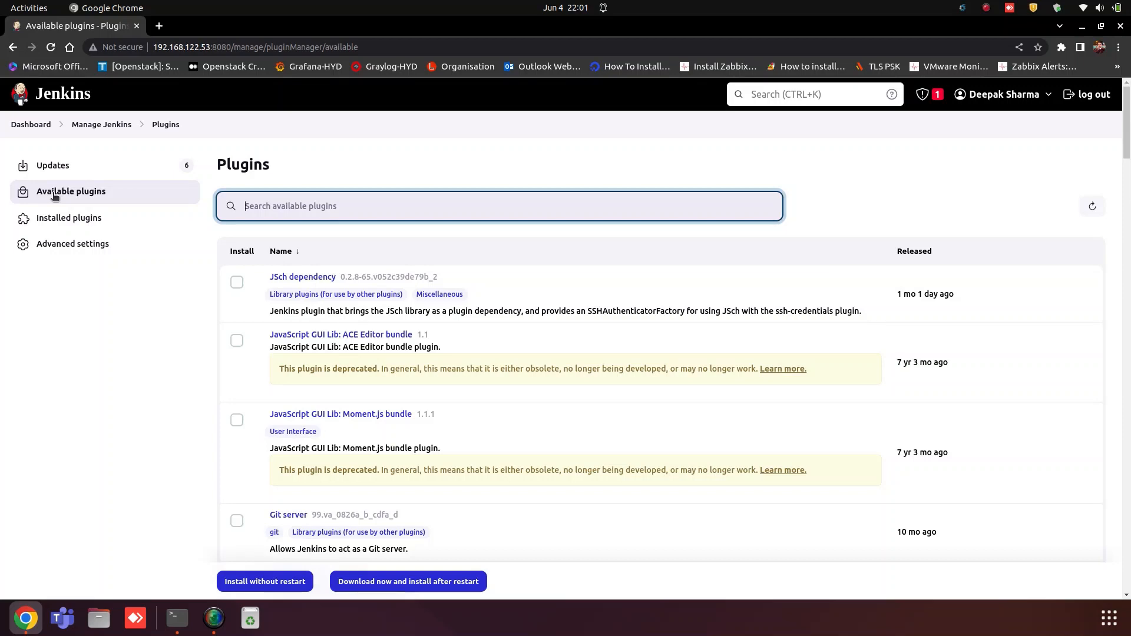
{"action": "left_click", "coordinate": [42, 223]}
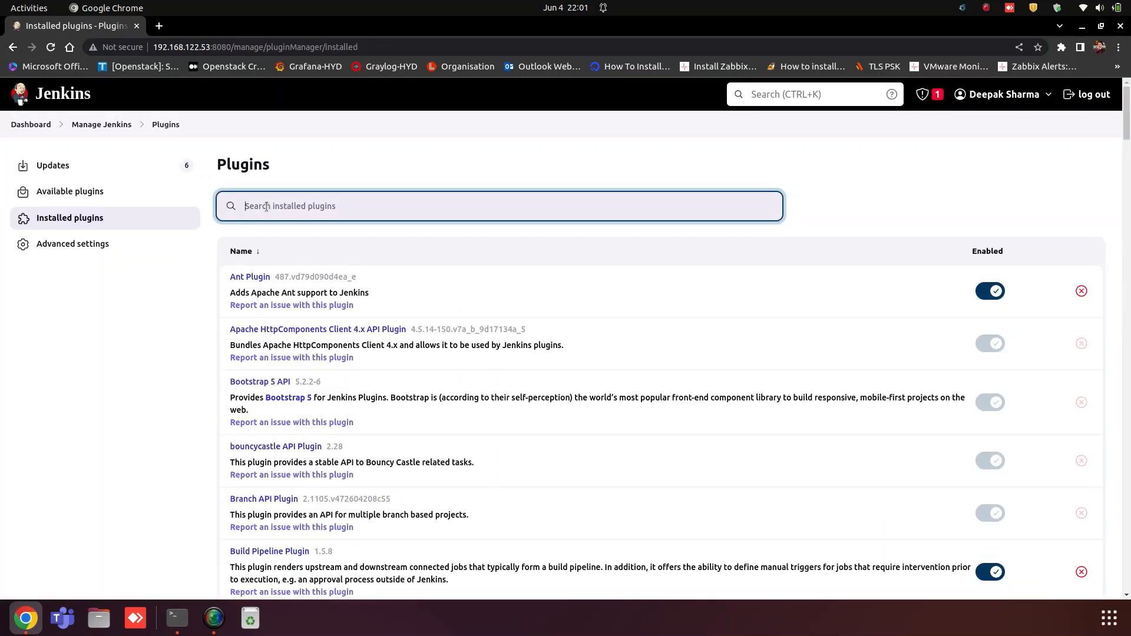
{"action": "type", "text": "build"}
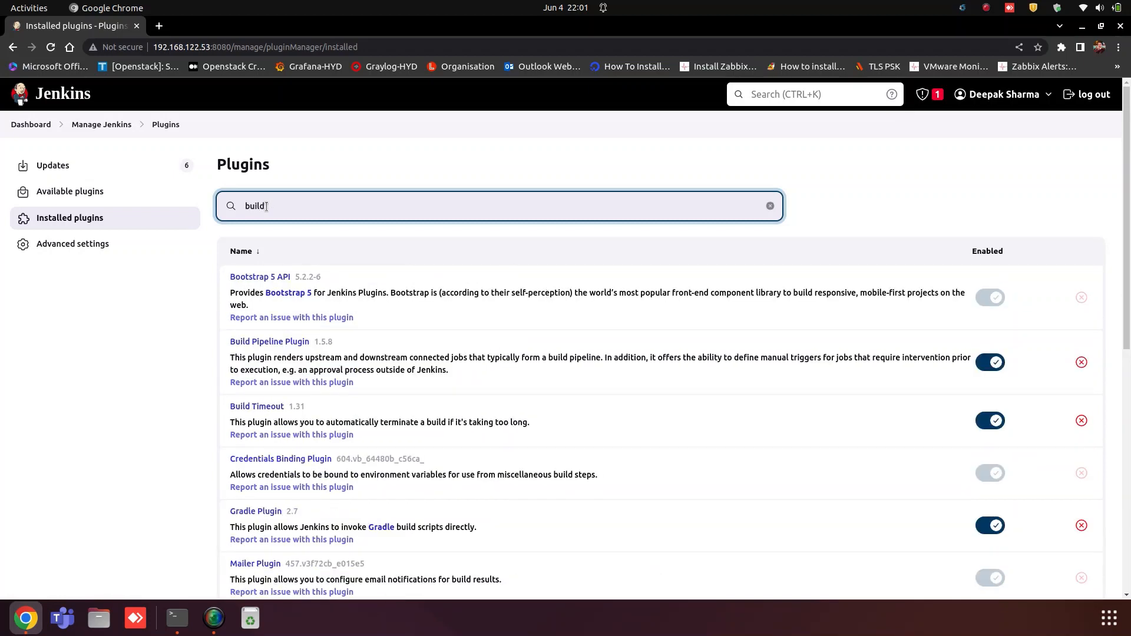
{"action": "type", "text": " pipe"}
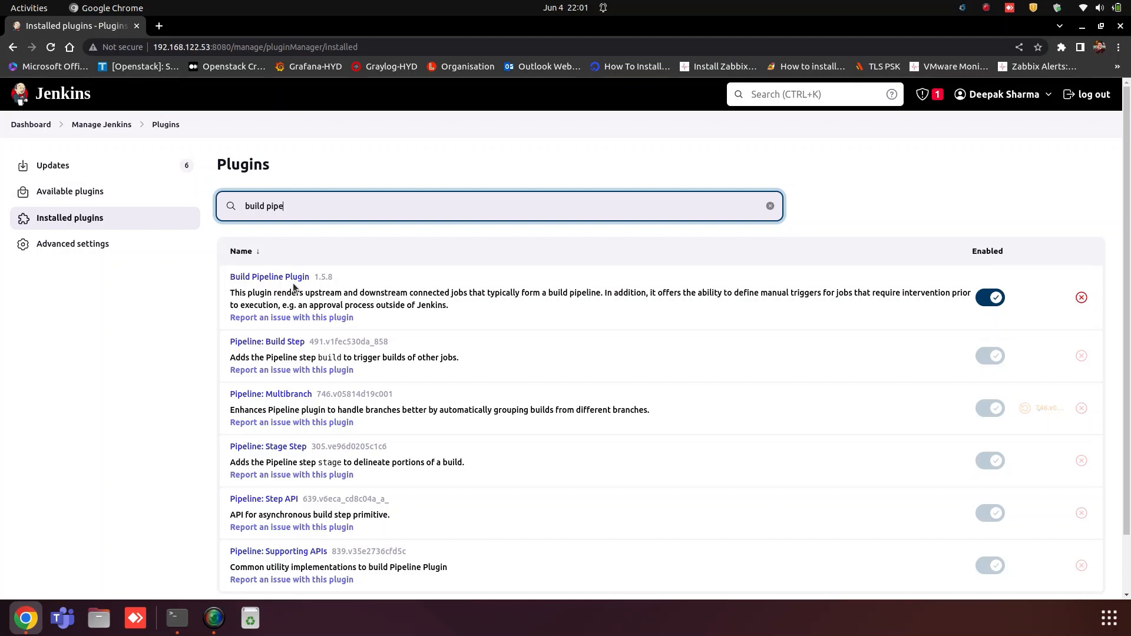
Step: Go back to the Dashboard via the breadcrumb to see demo-job1 through demo-job5
{"action": "left_click", "coordinate": [32, 125]}
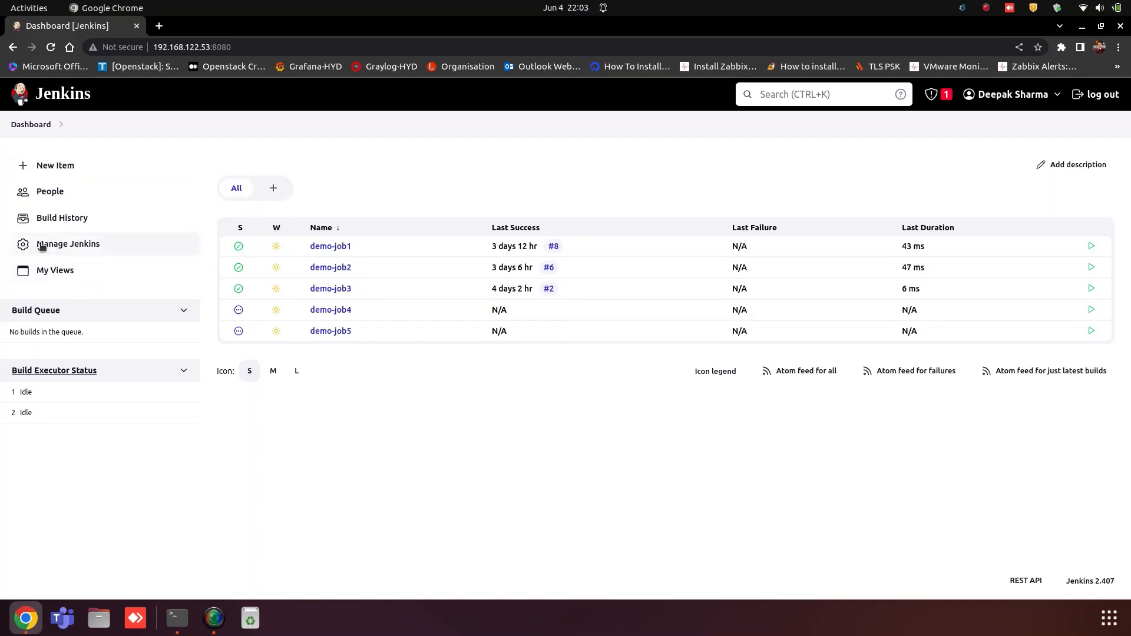
Step: From My Views, open the New View form with the '+' tab
{"action": "left_click", "coordinate": [62, 274]}
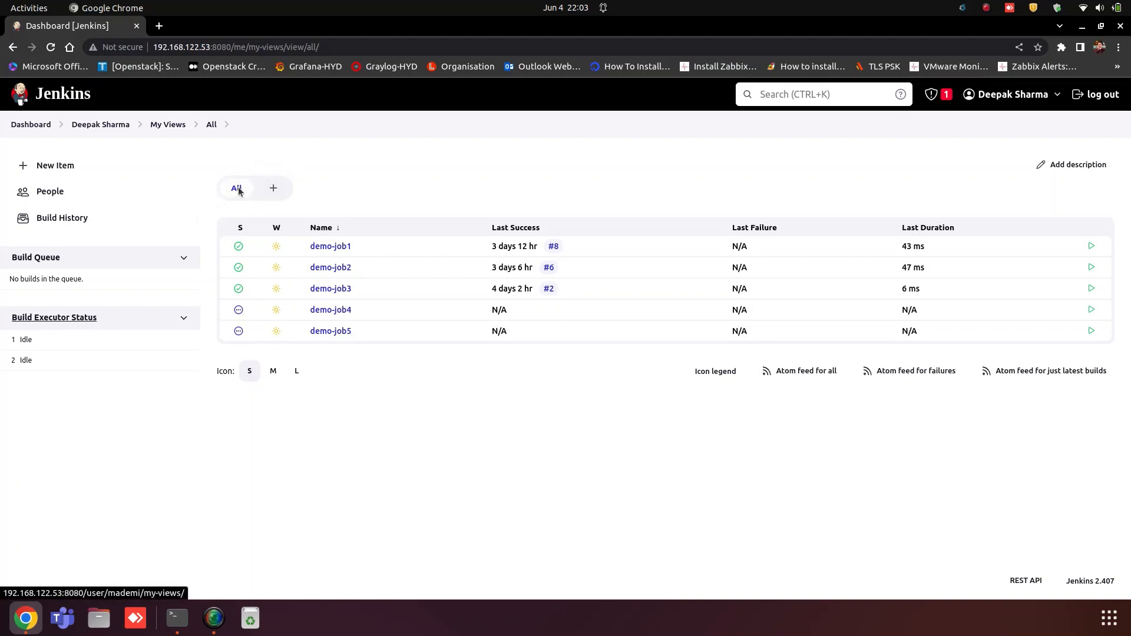
{"action": "left_click", "coordinate": [275, 187]}
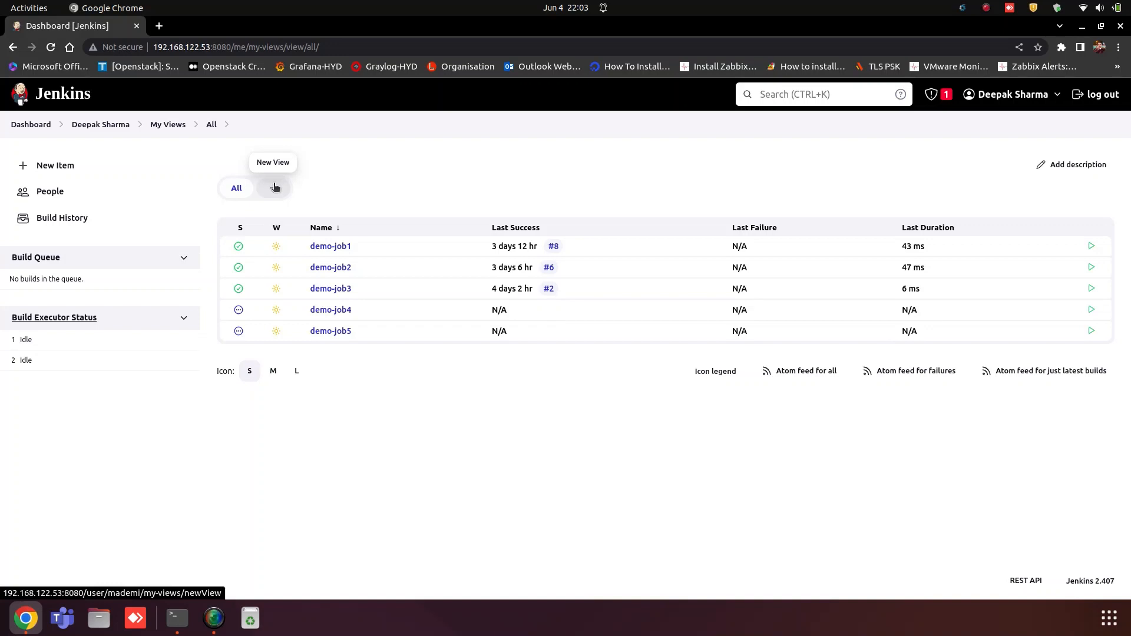
{"action": "left_click", "coordinate": [275, 187]}
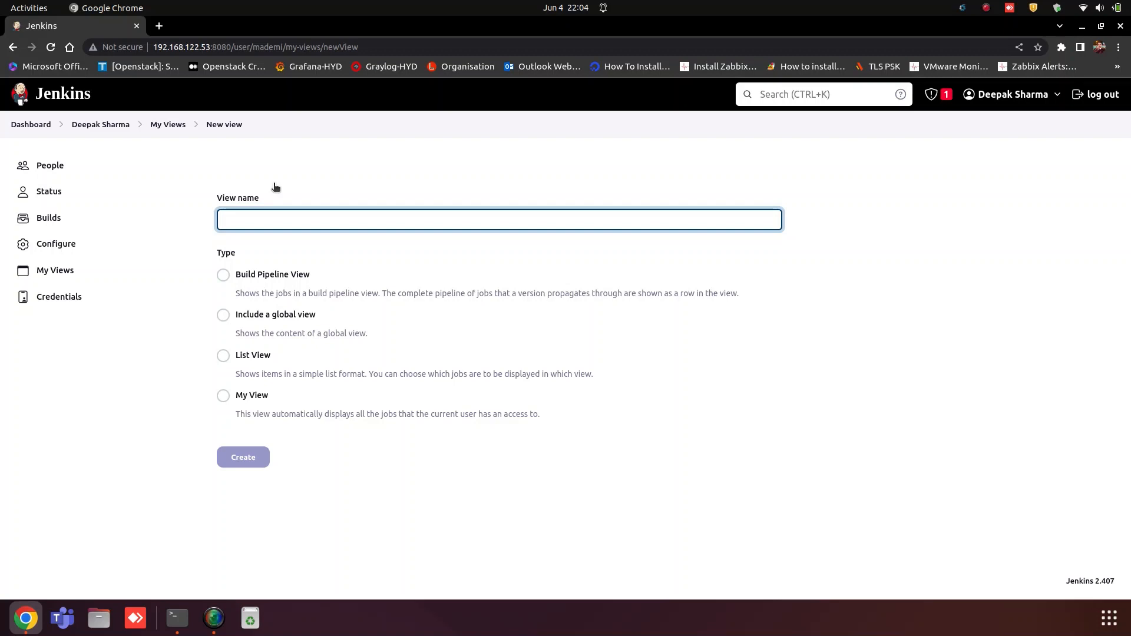
Step: Create a Build Pipeline View named 'Mademi_tech'
{"action": "type", "text": "Ma"}
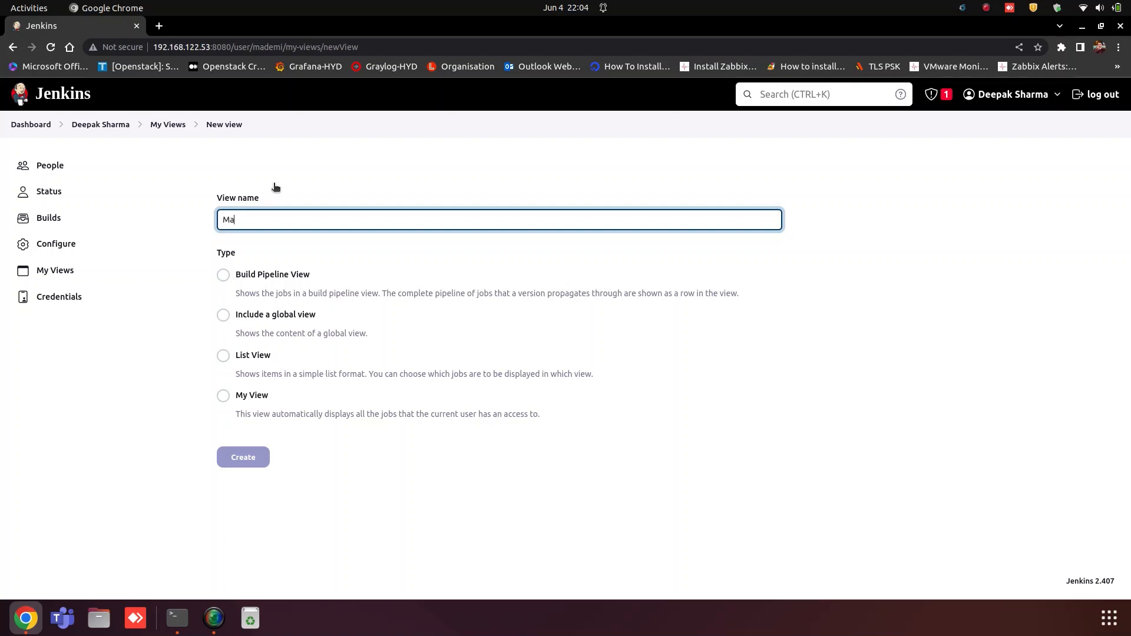
{"action": "type", "text": "demi_tech"}
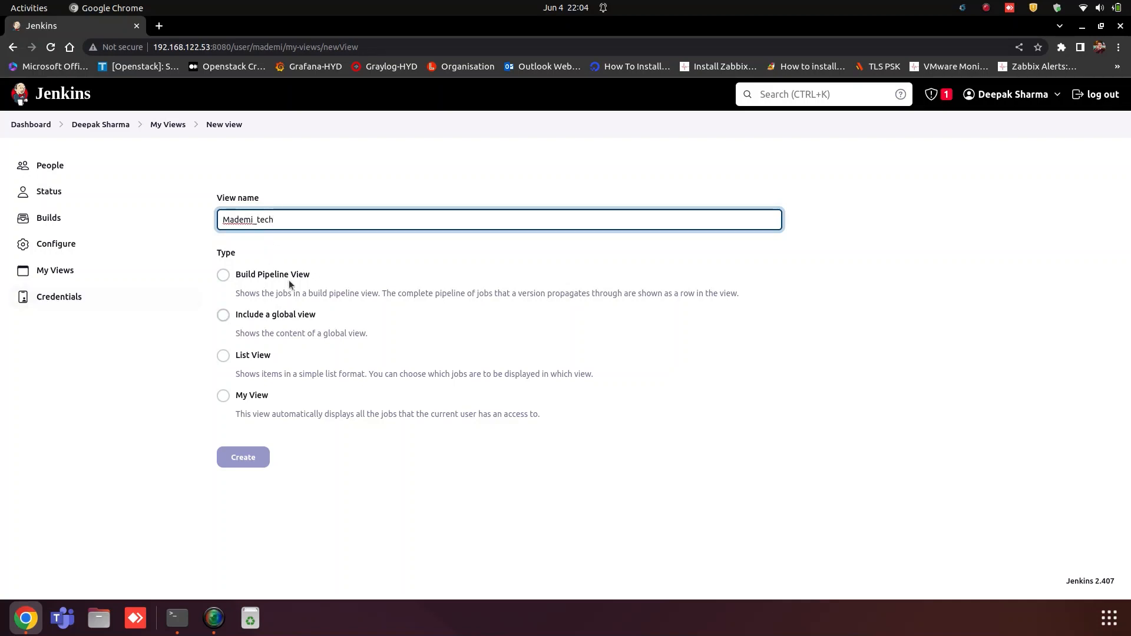
{"action": "left_click", "coordinate": [253, 355]}
{"action": "left_click", "coordinate": [223, 275]}
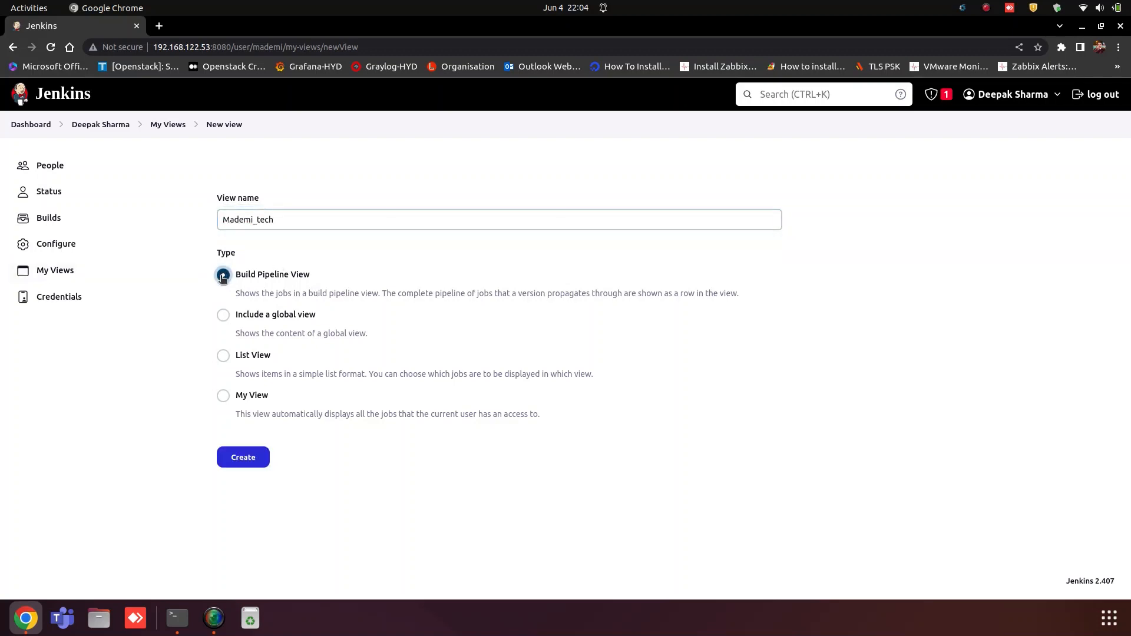
{"action": "left_click", "coordinate": [244, 457]}
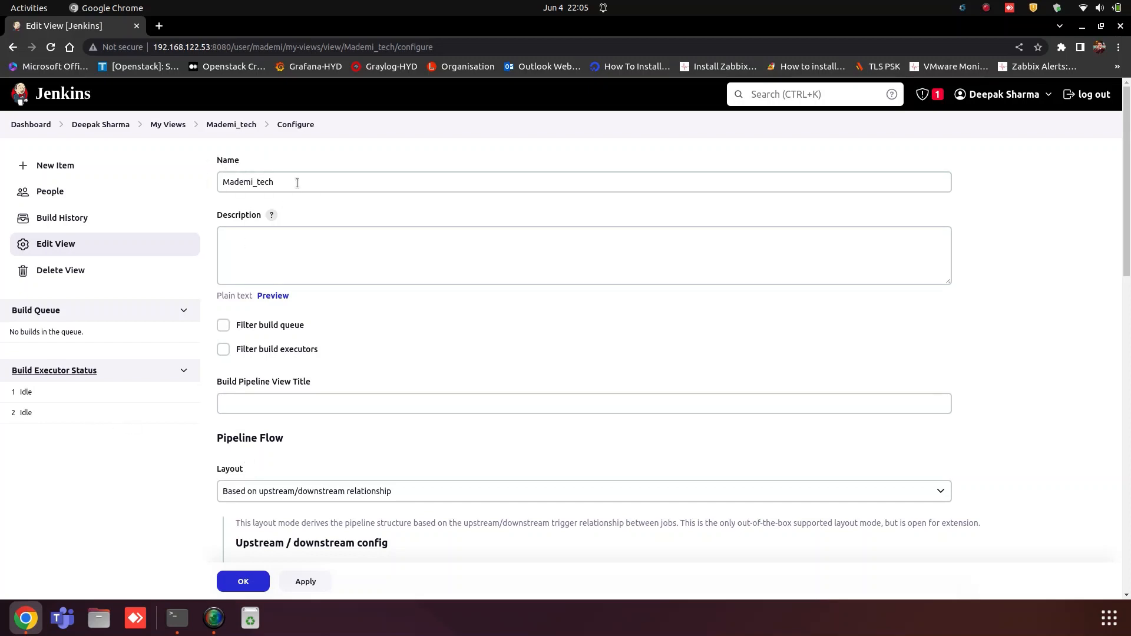
Step: Enable Filter build queue and Filter build executors, and title the pipeline 'MaDeMi'
{"action": "left_click", "coordinate": [276, 176]}
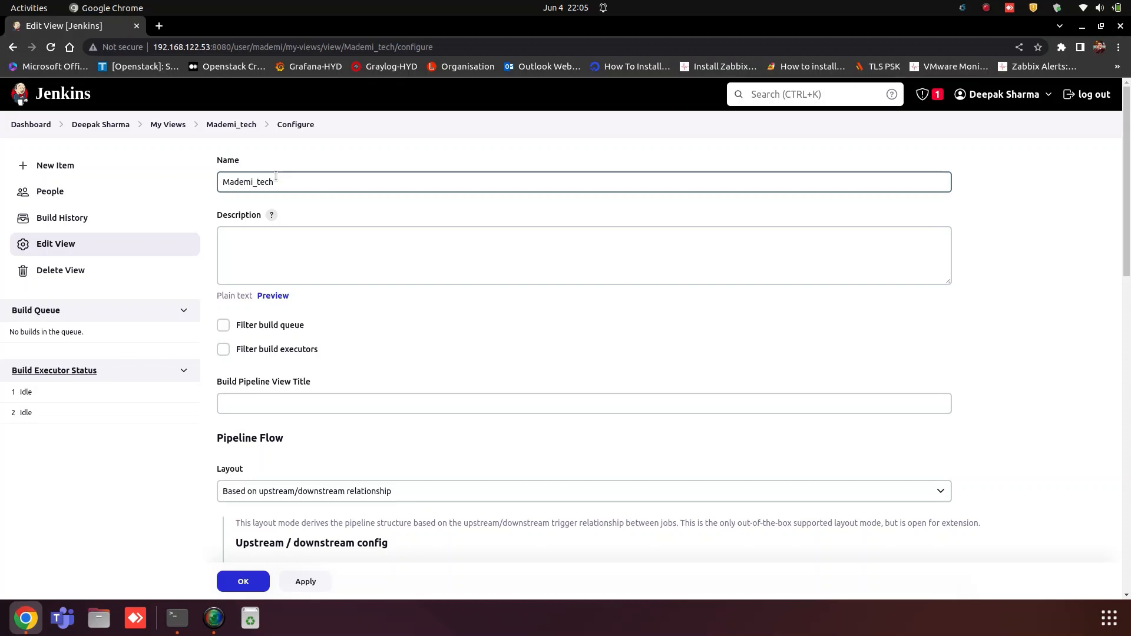
{"action": "left_click", "coordinate": [257, 245]}
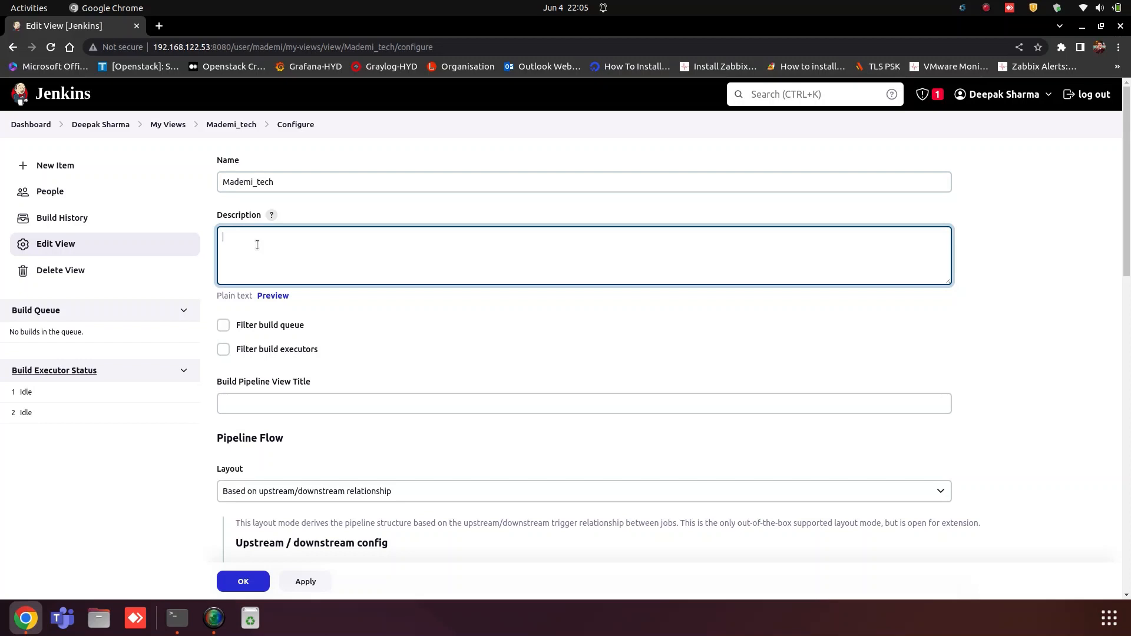
{"action": "left_click", "coordinate": [222, 325]}
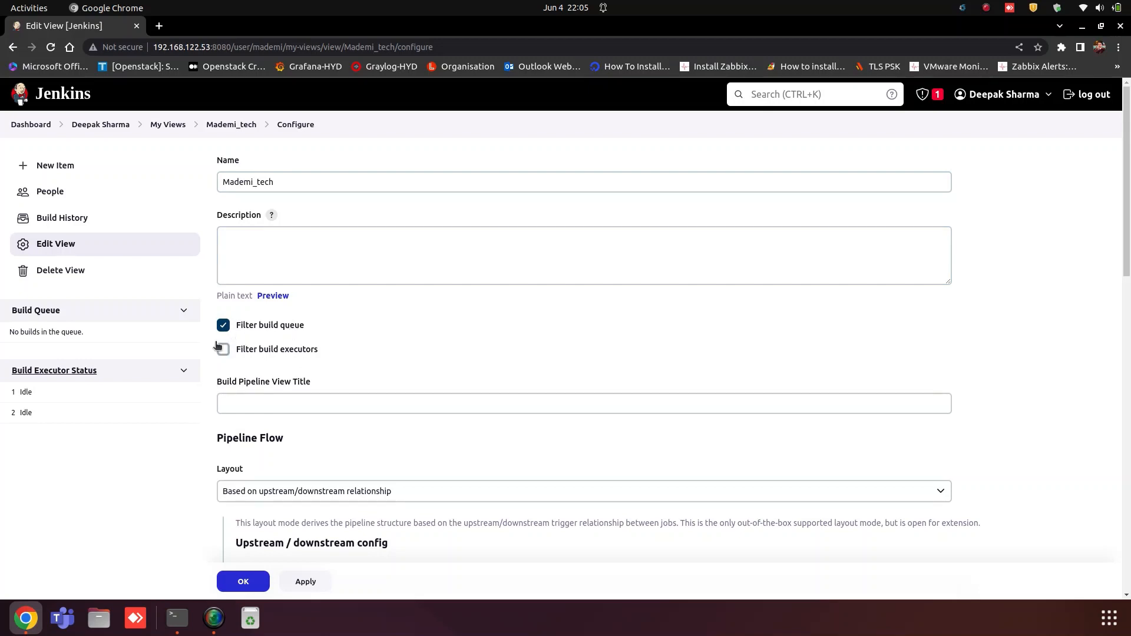
{"action": "left_click", "coordinate": [224, 349]}
{"action": "left_click", "coordinate": [224, 325]}
{"action": "left_click", "coordinate": [223, 326]}
{"action": "left_click", "coordinate": [223, 349]}
{"action": "left_click", "coordinate": [227, 350]}
{"action": "left_click", "coordinate": [271, 404]}
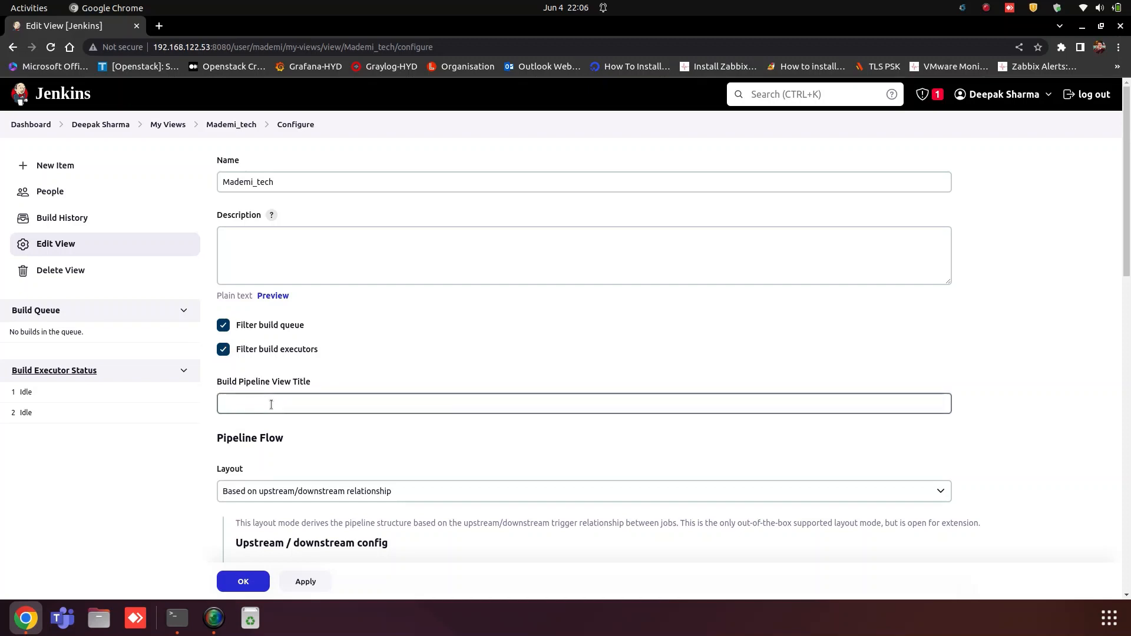
{"action": "type", "text": "Ma"}
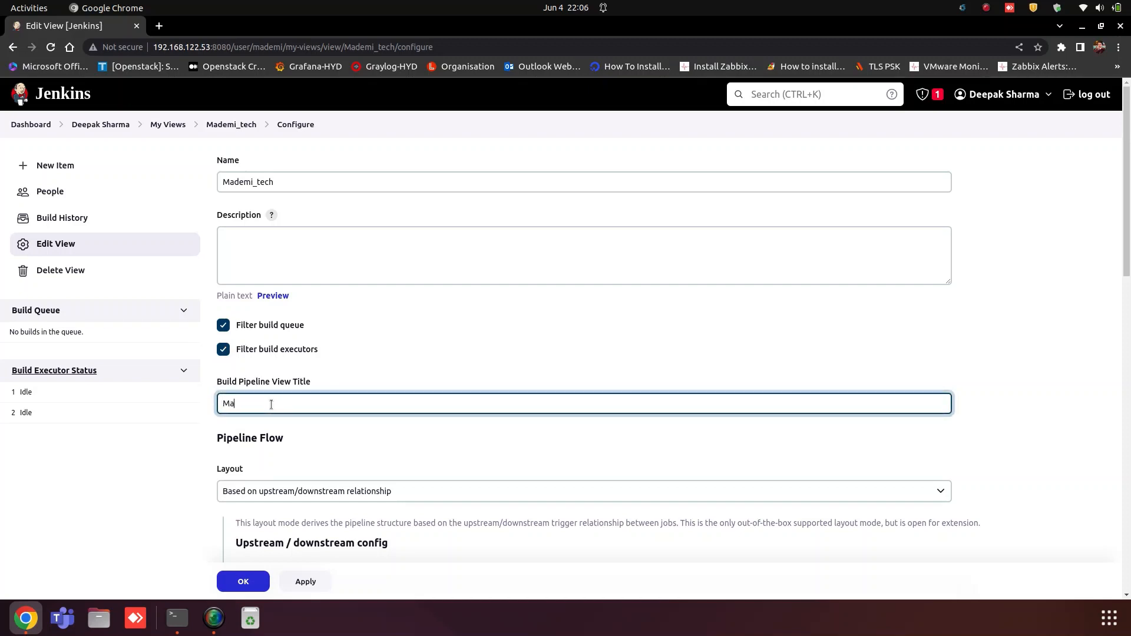
{"action": "type", "text": "DeMi"}
Step: Choose demo-job1 as the initial job and keep the Standard build card style
{"action": "scroll", "coordinate": [290, 456], "scroll_direction": "down", "scroll_amount": 5}
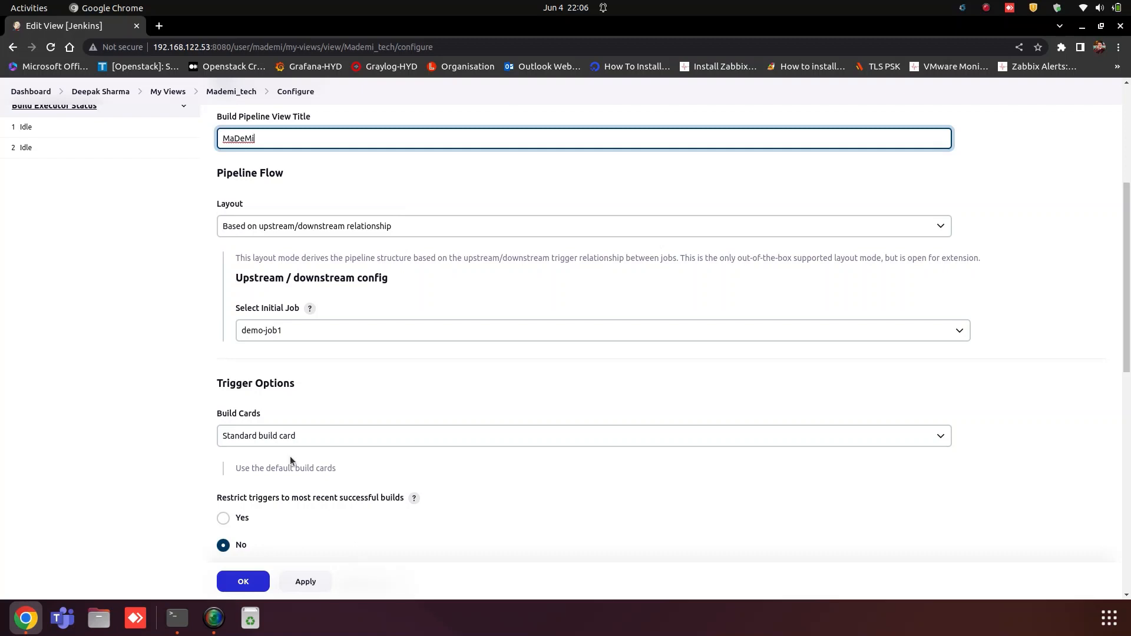
{"action": "left_click", "coordinate": [288, 334]}
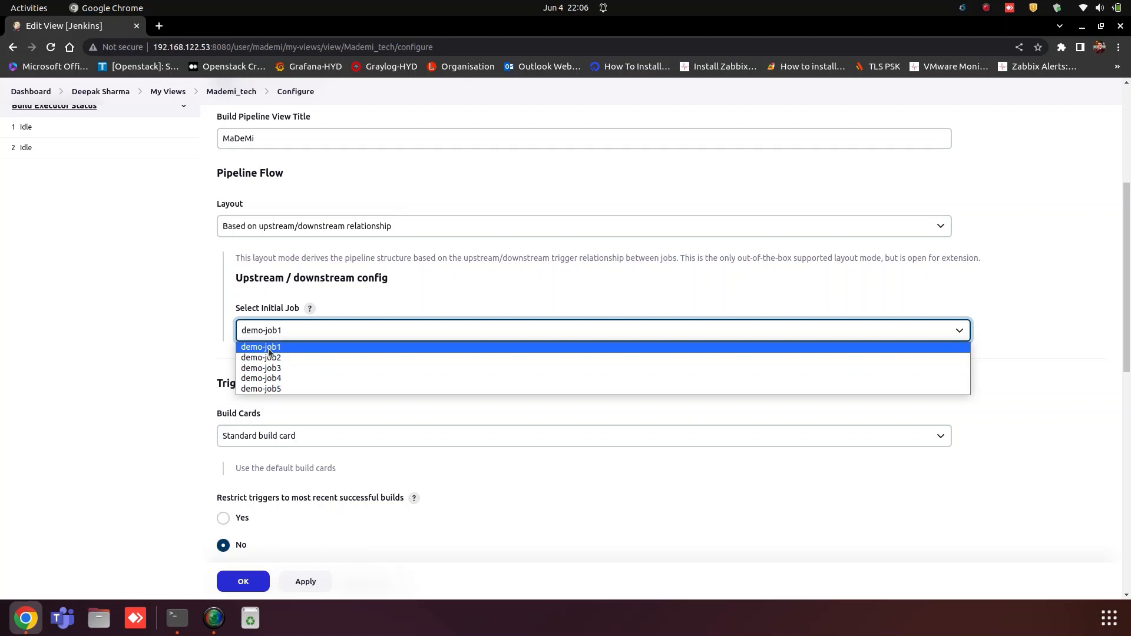
{"action": "left_click", "coordinate": [268, 349]}
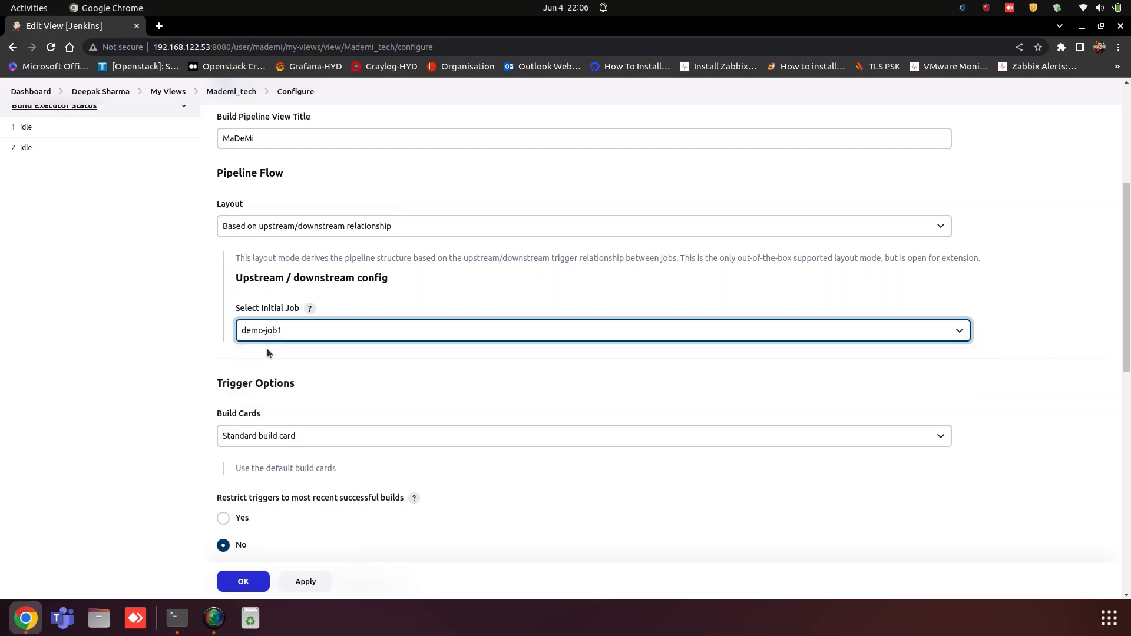
{"action": "scroll", "coordinate": [346, 398], "scroll_direction": "down", "scroll_amount": 2}
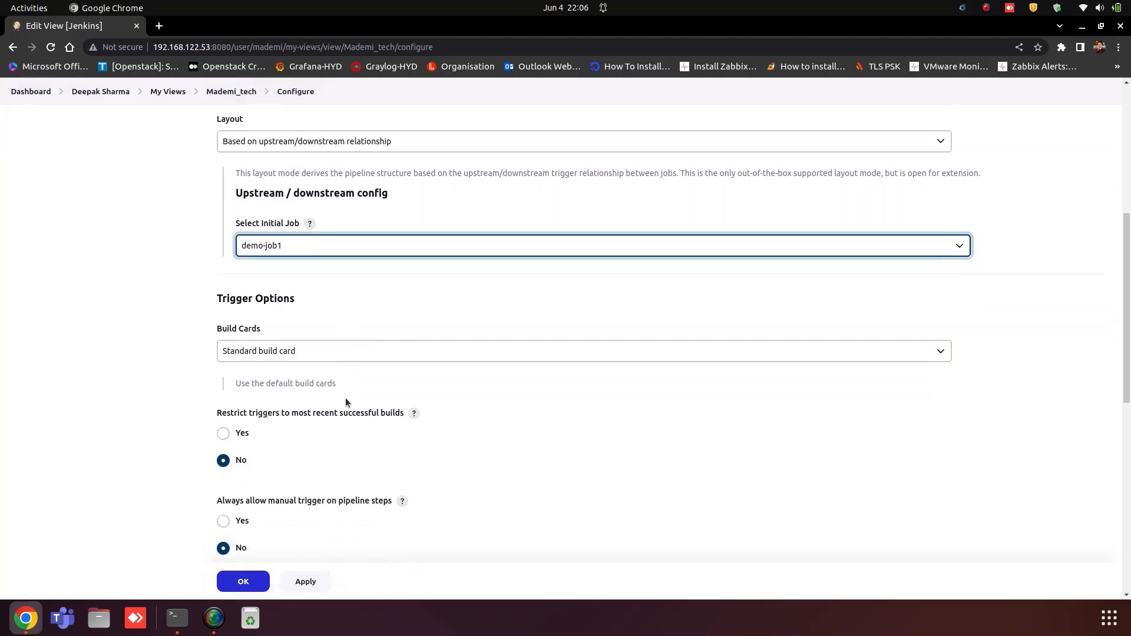
{"action": "left_click", "coordinate": [286, 325]}
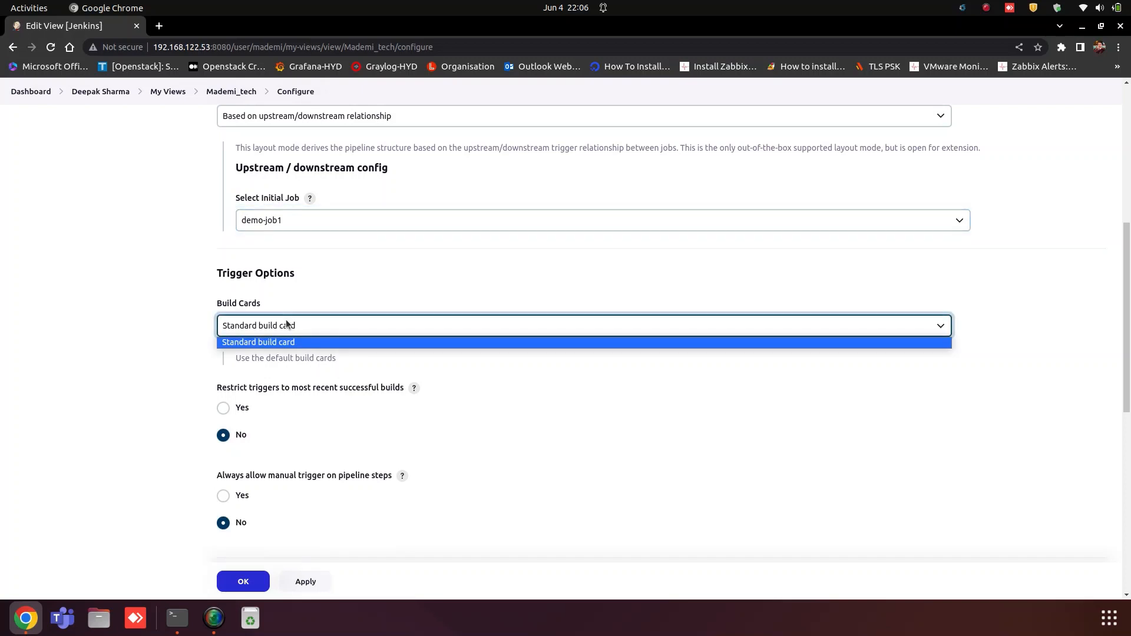
{"action": "left_click", "coordinate": [286, 324]}
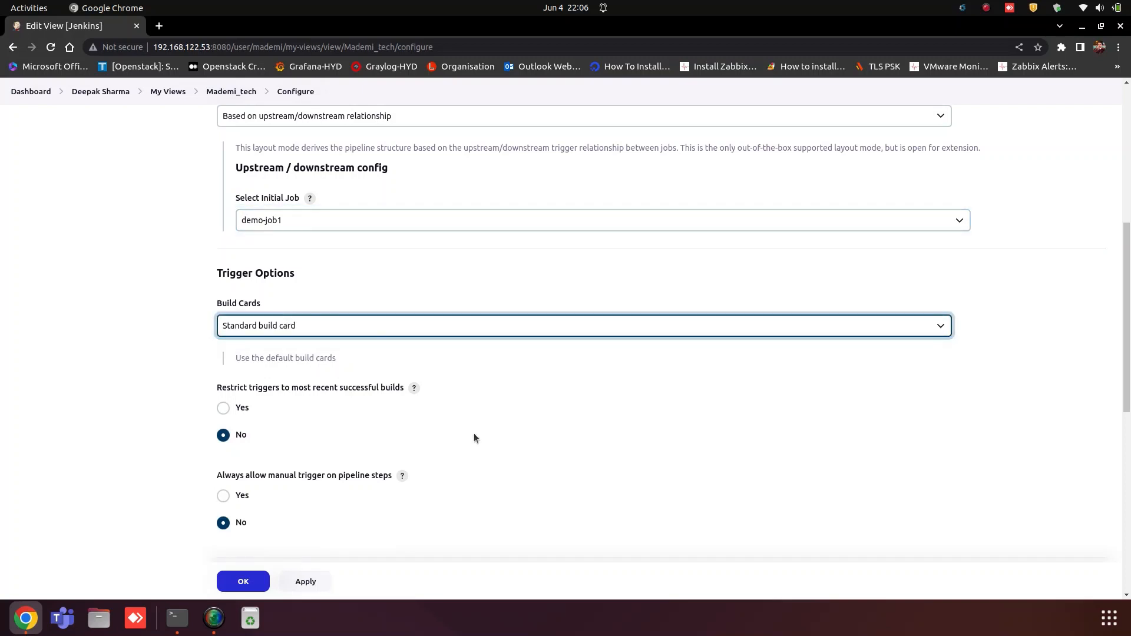
{"action": "scroll", "coordinate": [471, 437], "scroll_direction": "down", "scroll_amount": 7}
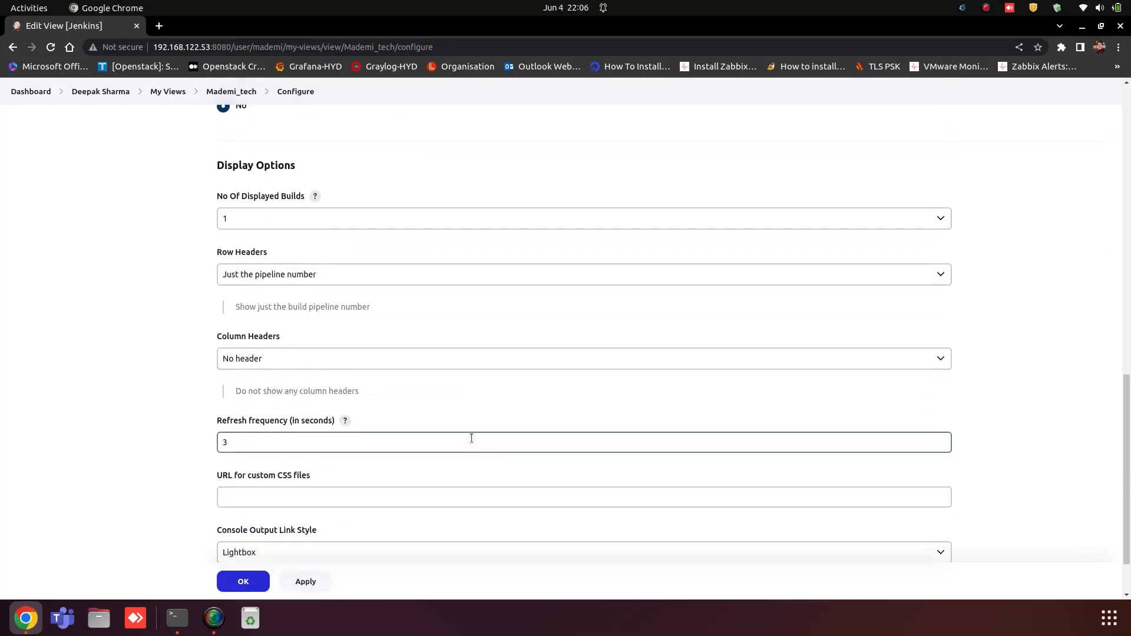
Step: Change the refresh frequency from 3 to 1 second and save the view configuration
{"action": "scroll", "coordinate": [471, 438], "scroll_direction": "down", "scroll_amount": 1}
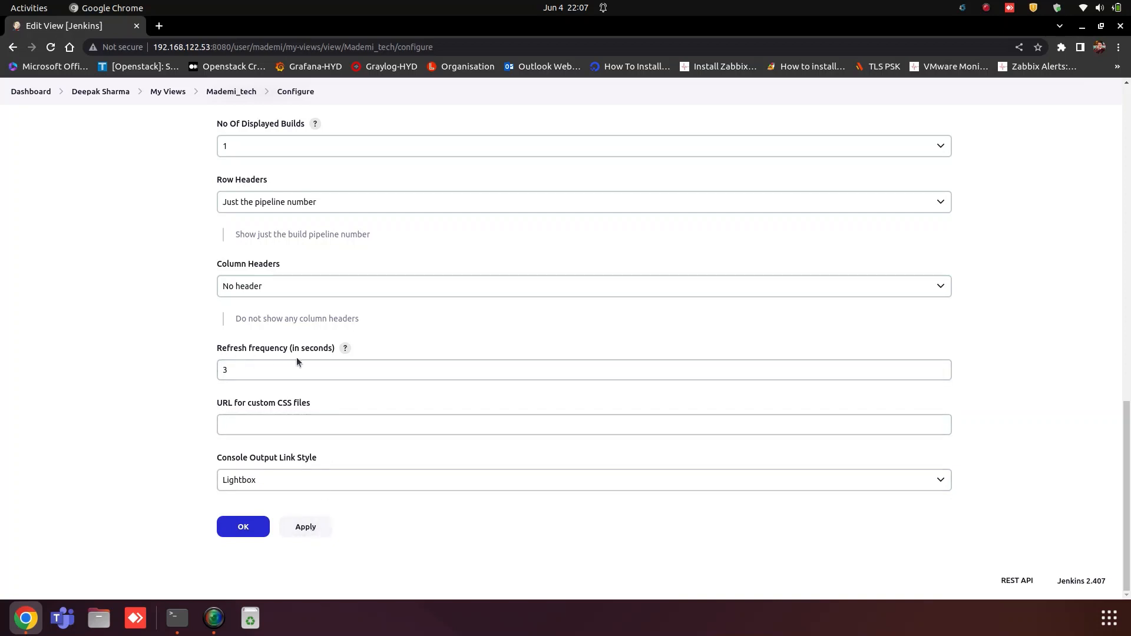
{"action": "left_click_drag", "start_coordinate": [254, 370], "coordinate": [196, 367]}
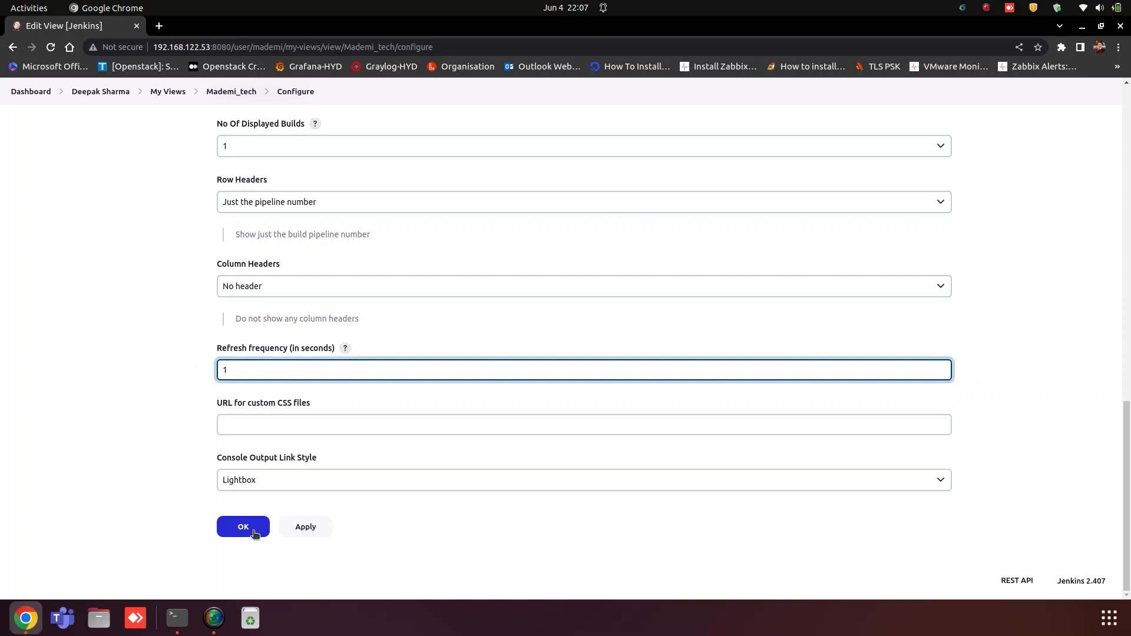
{"action": "left_click", "coordinate": [311, 532]}
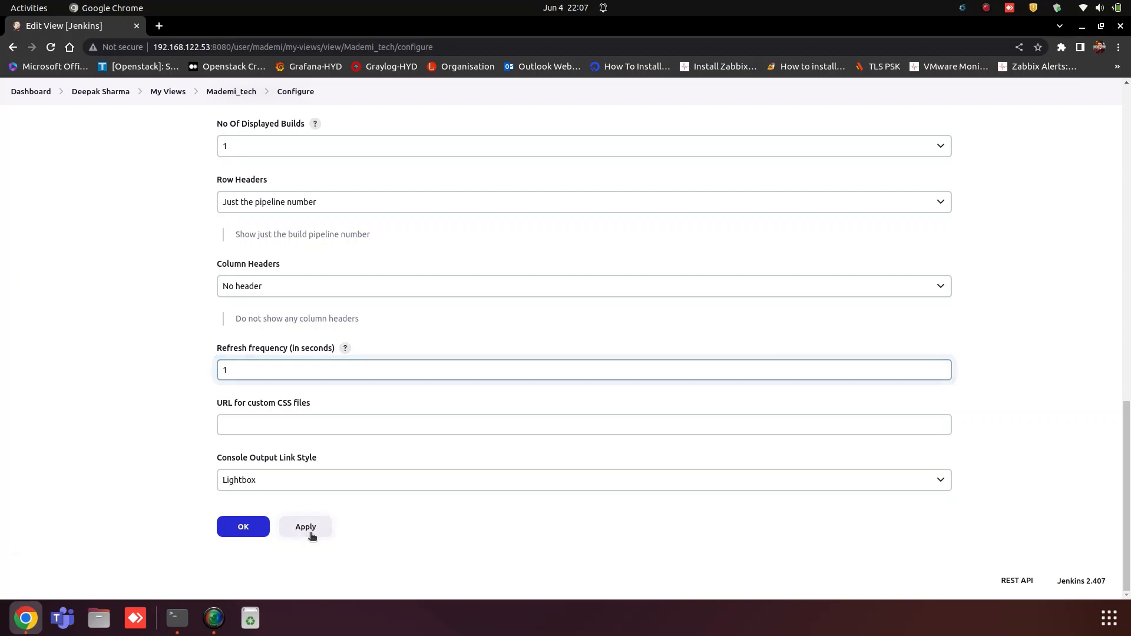
{"action": "left_click", "coordinate": [239, 528]}
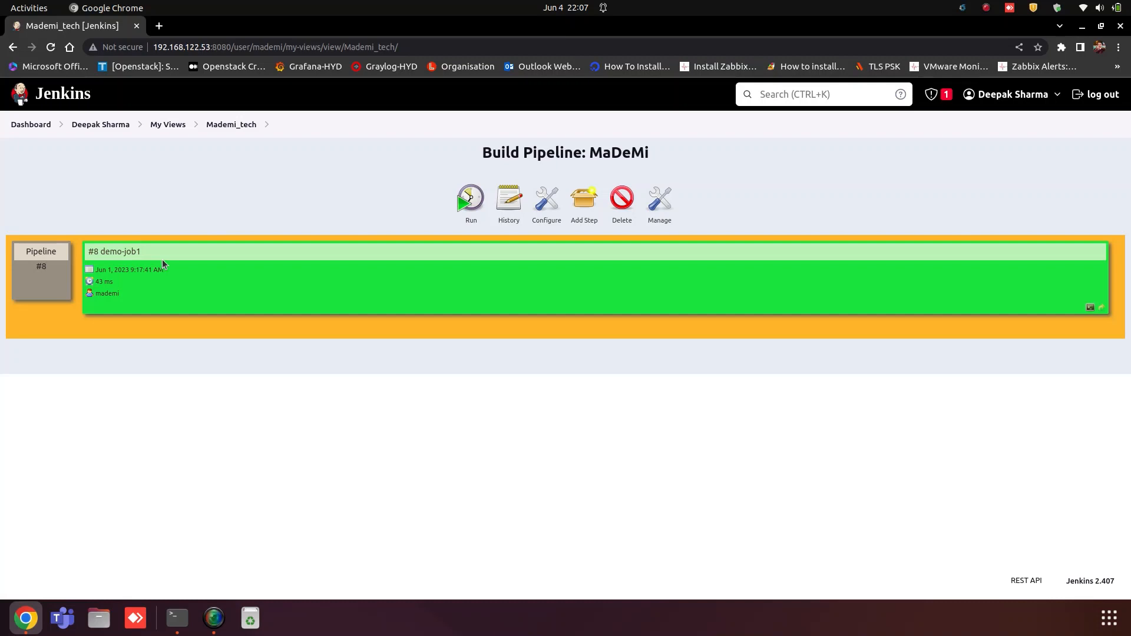
Step: Return from the MaDeMi pipeline to the Jenkins dashboard
{"action": "left_click", "coordinate": [32, 126]}
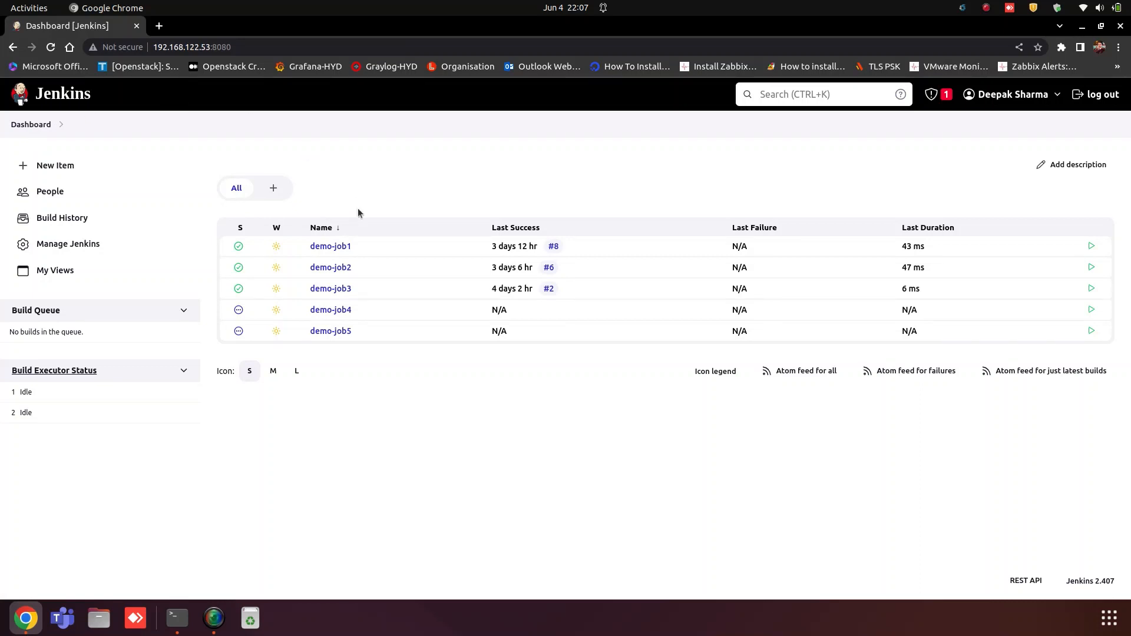
Step: Open demo-job2's Configure page and scroll down toward Build Triggers
{"action": "mouse_move", "coordinate": [326, 272]}
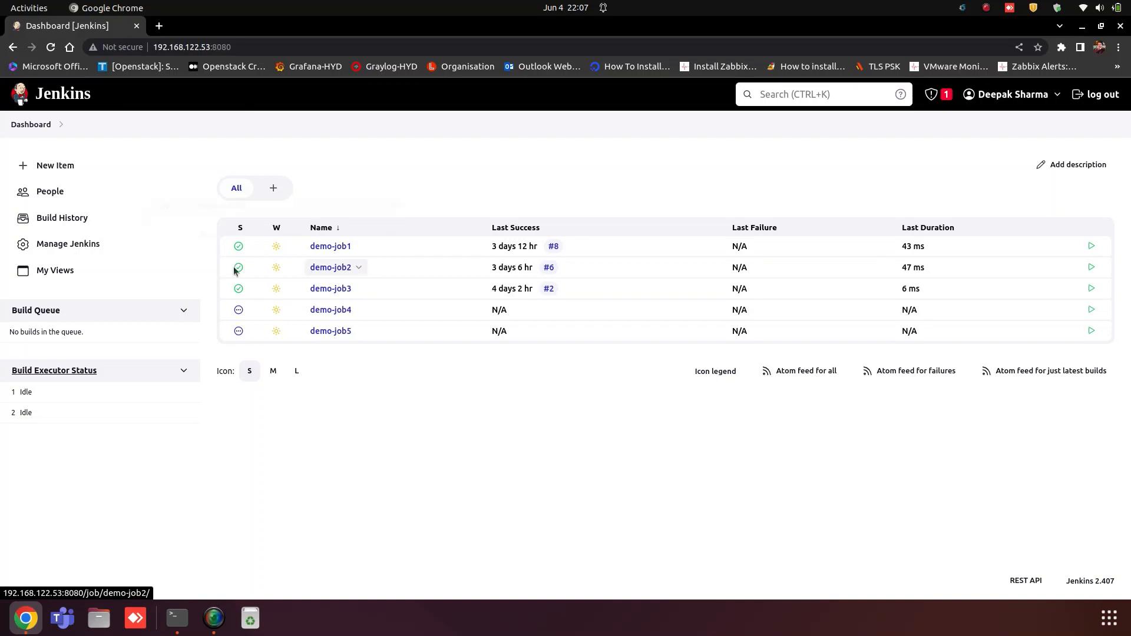
{"action": "left_click", "coordinate": [323, 268]}
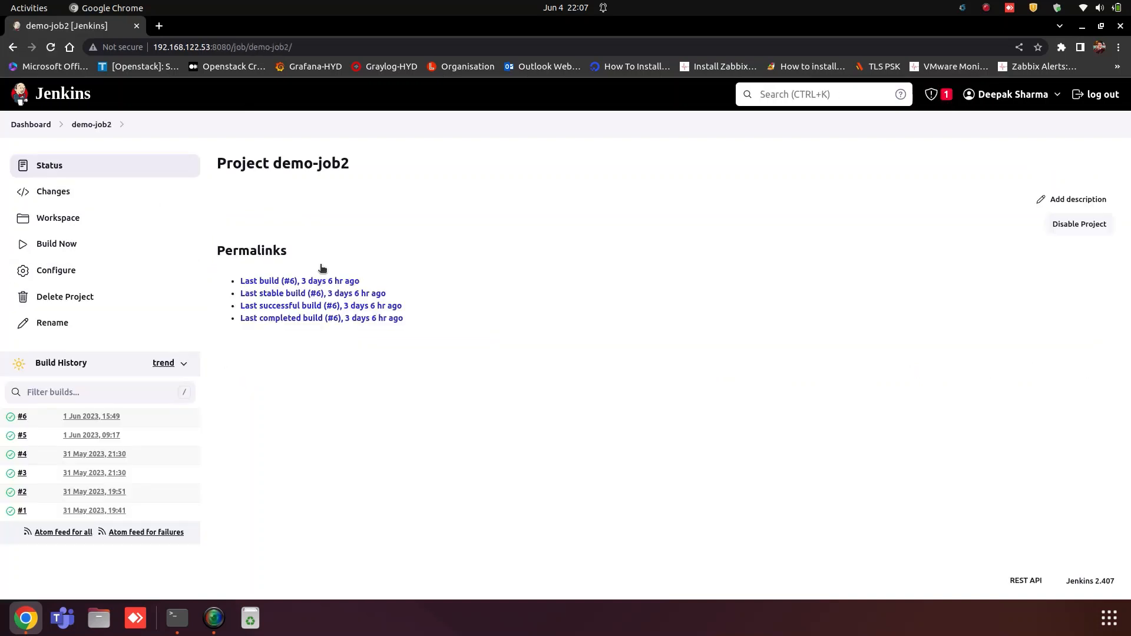
{"action": "left_click", "coordinate": [45, 271]}
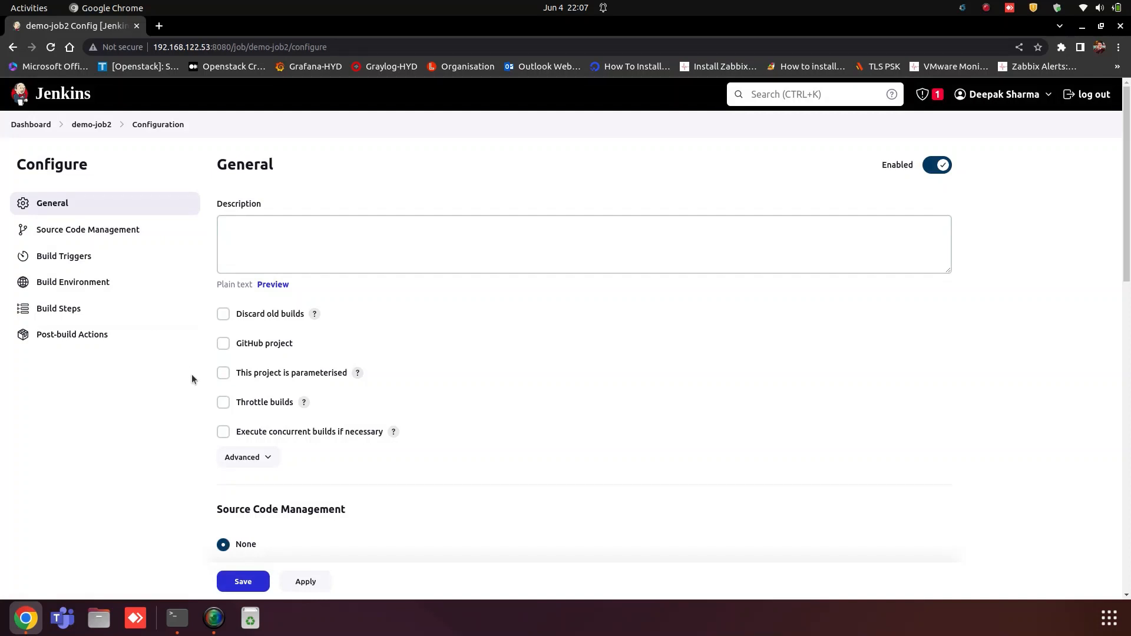
{"action": "scroll", "coordinate": [192, 379], "scroll_direction": "down", "scroll_amount": 6}
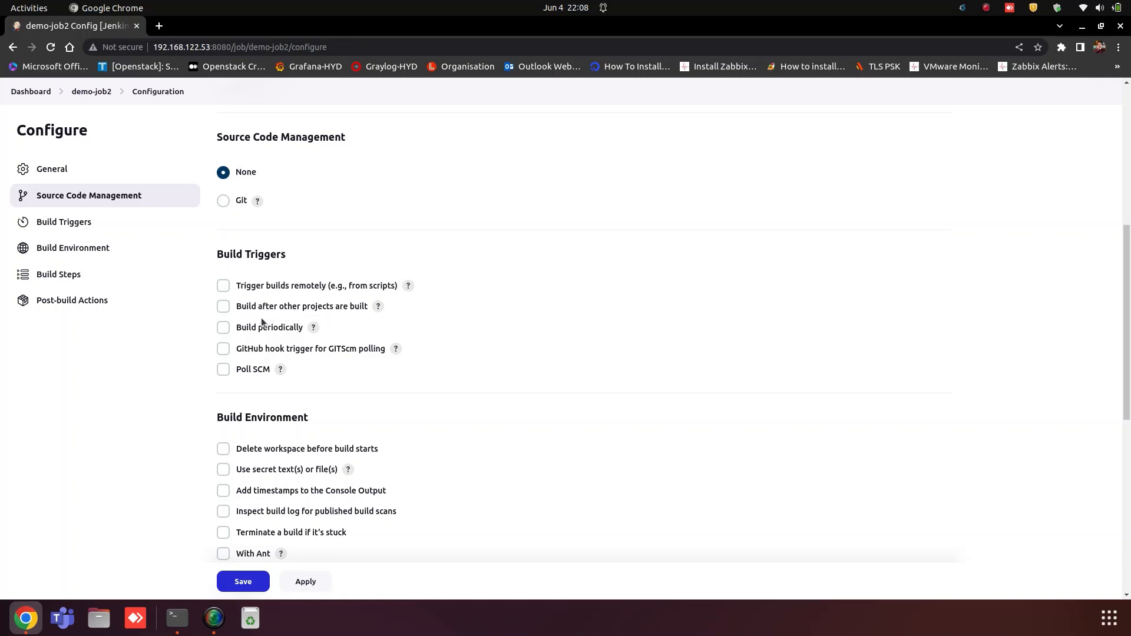
Step: Set demo-job2 to build after demo-job1 under Projects to watch, then apply and save
{"action": "left_click", "coordinate": [224, 306]}
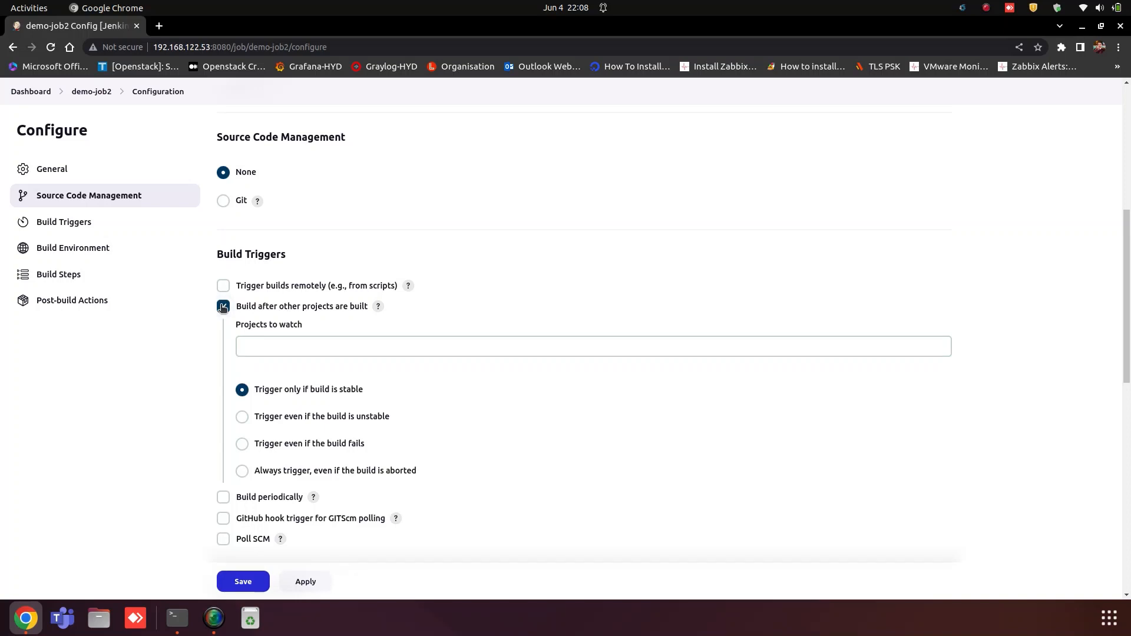
{"action": "left_click", "coordinate": [302, 347]}
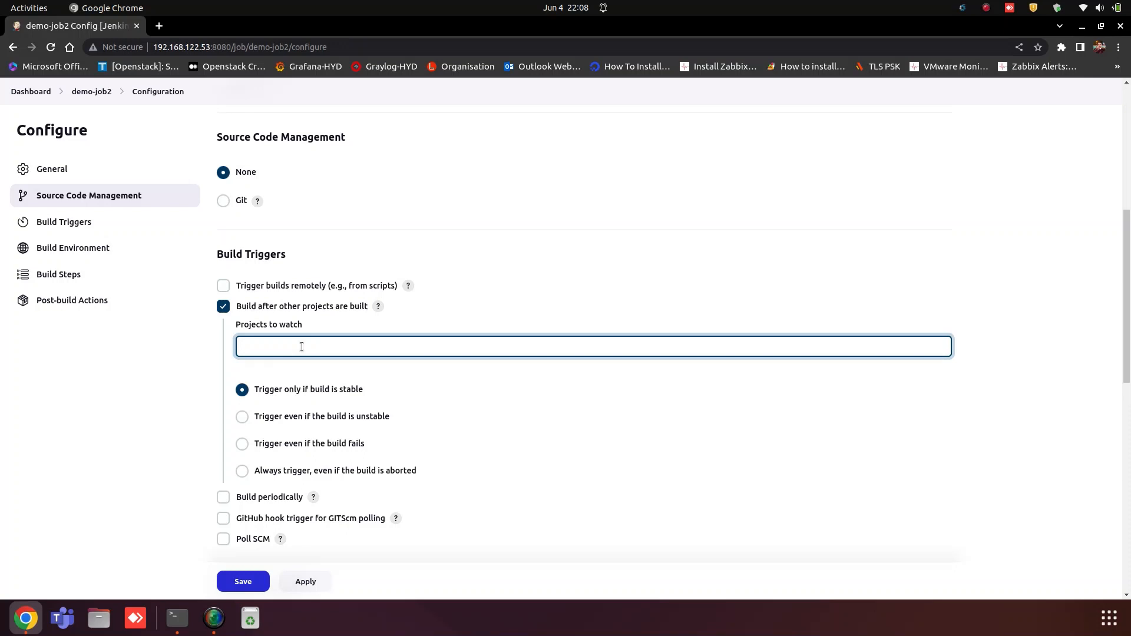
{"action": "type", "text": "de"}
{"action": "left_click", "coordinate": [267, 365]}
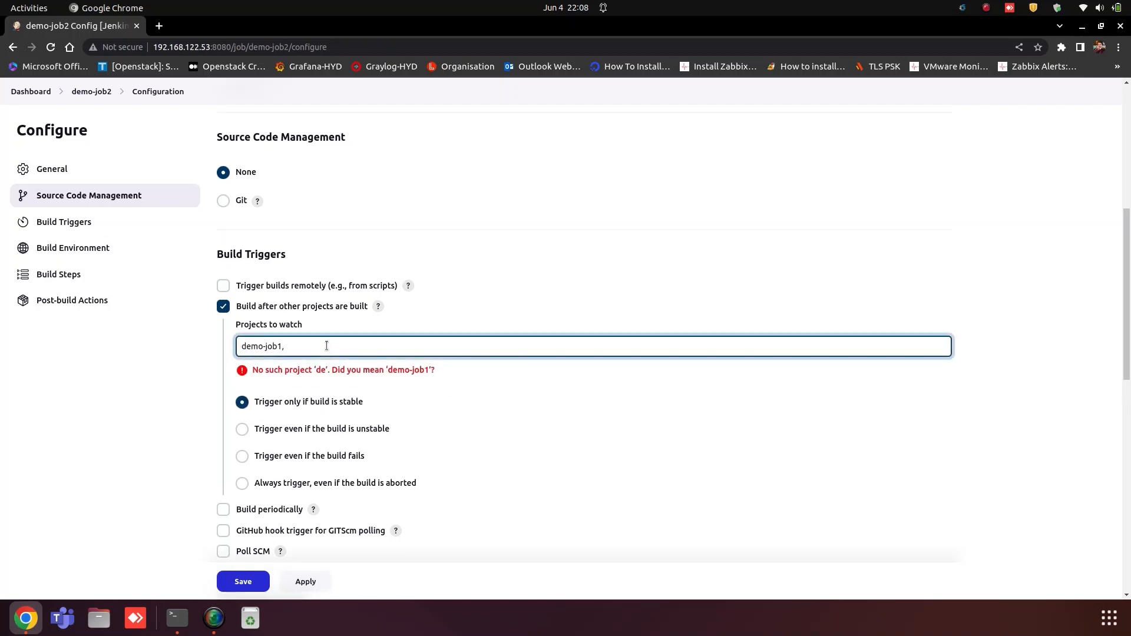
{"action": "left_click", "coordinate": [269, 361]}
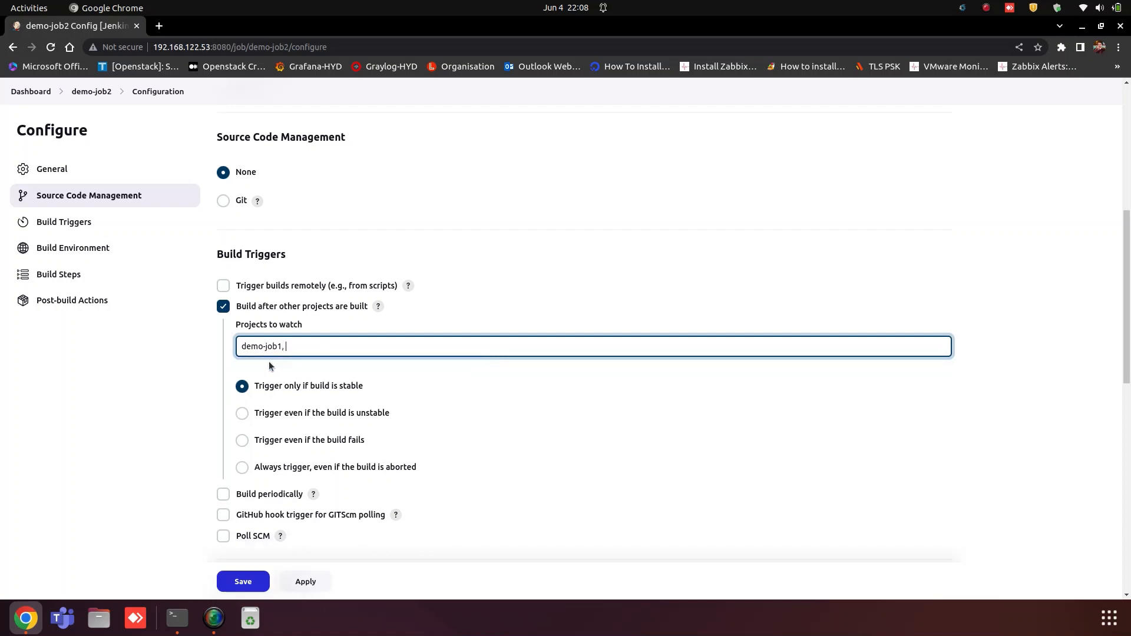
{"action": "scroll", "coordinate": [334, 532], "scroll_direction": "down", "scroll_amount": 10}
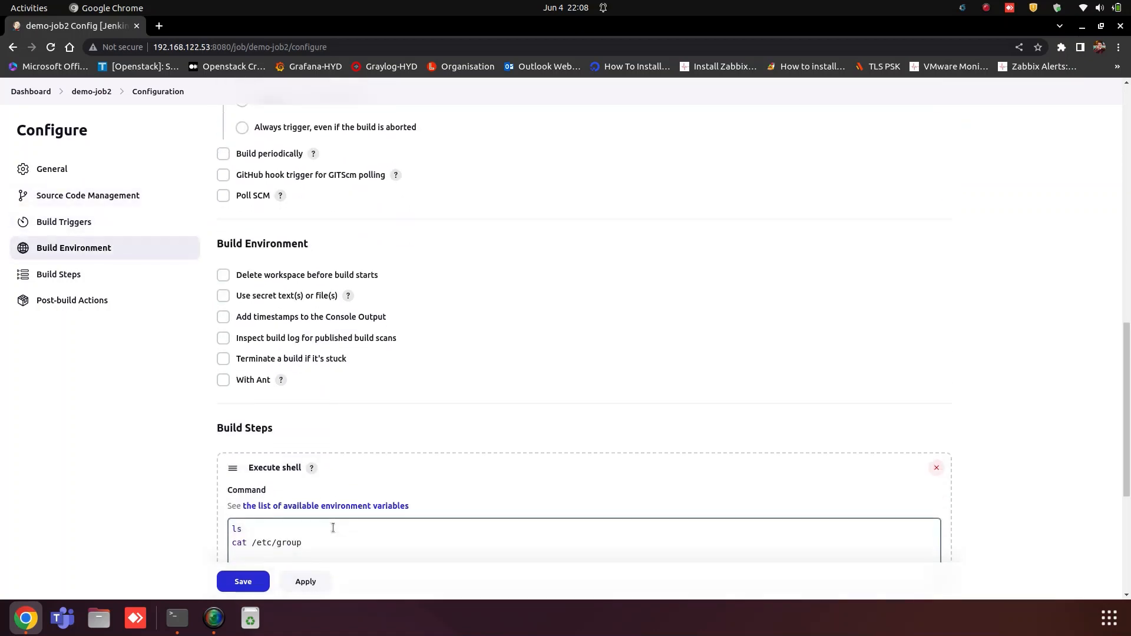
{"action": "left_click", "coordinate": [302, 584]}
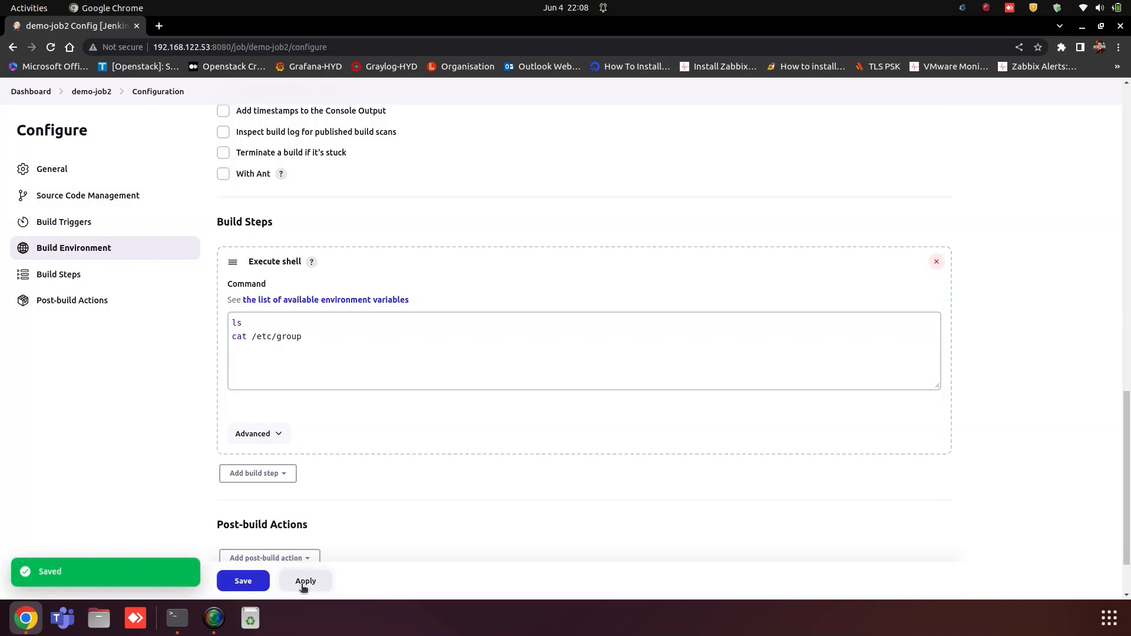
{"action": "left_click", "coordinate": [240, 583]}
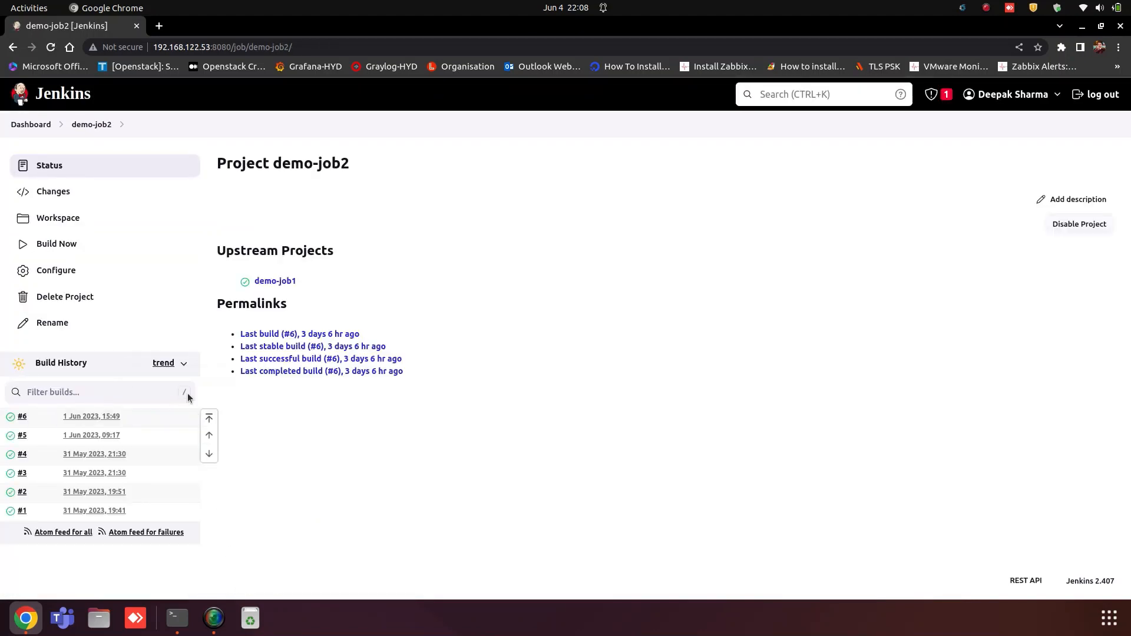
{"action": "left_click", "coordinate": [28, 125]}
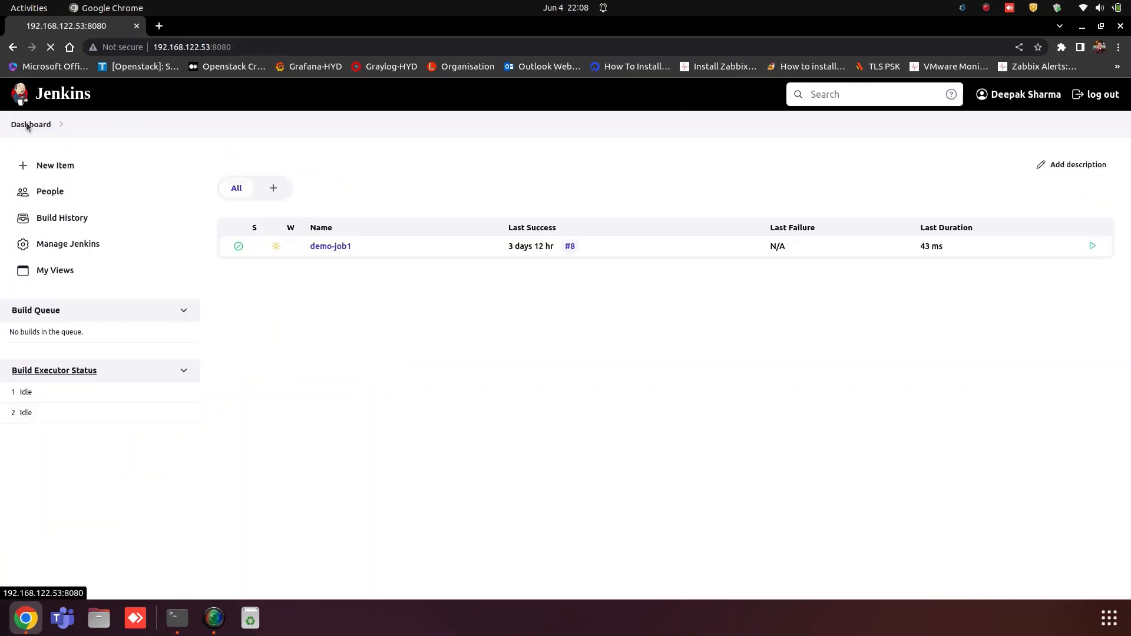
Step: Configure demo-job3 to build after demo-job2, then apply and save the configuration
{"action": "left_click", "coordinate": [329, 289]}
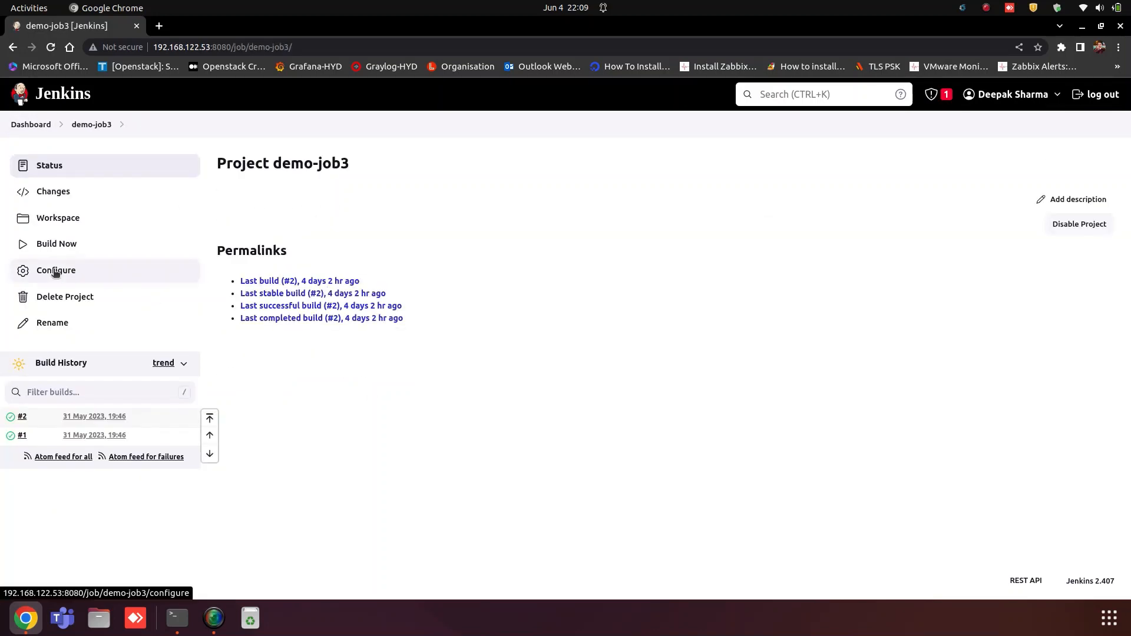
{"action": "left_click", "coordinate": [76, 268]}
{"action": "scroll", "coordinate": [448, 453], "scroll_direction": "down", "scroll_amount": 5}
{"action": "scroll", "coordinate": [438, 463], "scroll_direction": "down", "scroll_amount": 2}
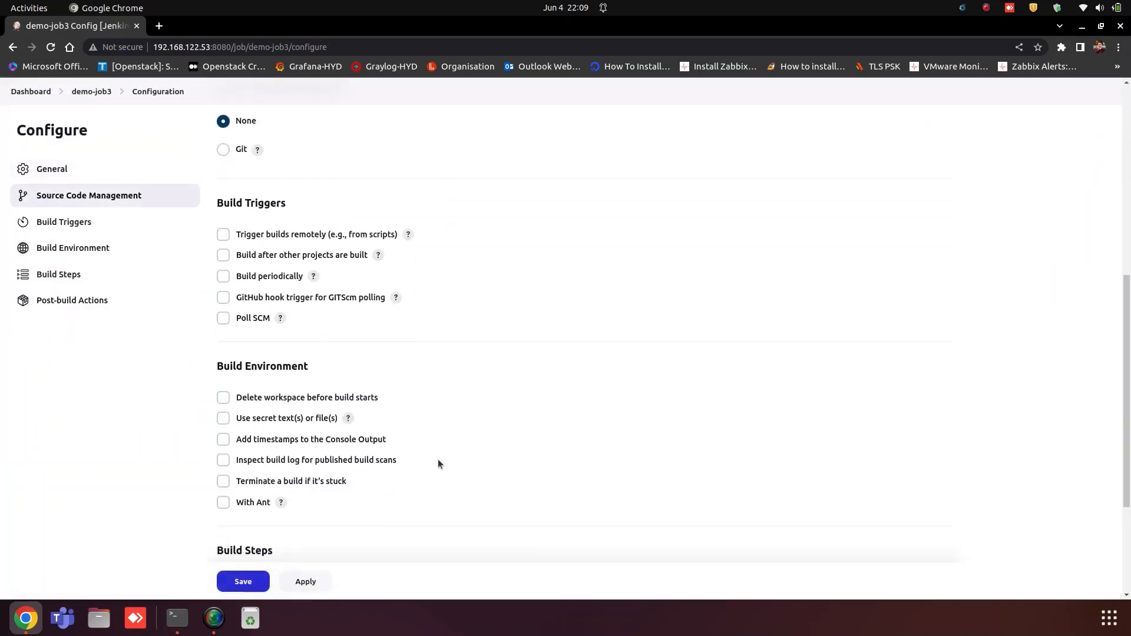
{"action": "left_click", "coordinate": [224, 256]}
{"action": "left_click", "coordinate": [285, 298]}
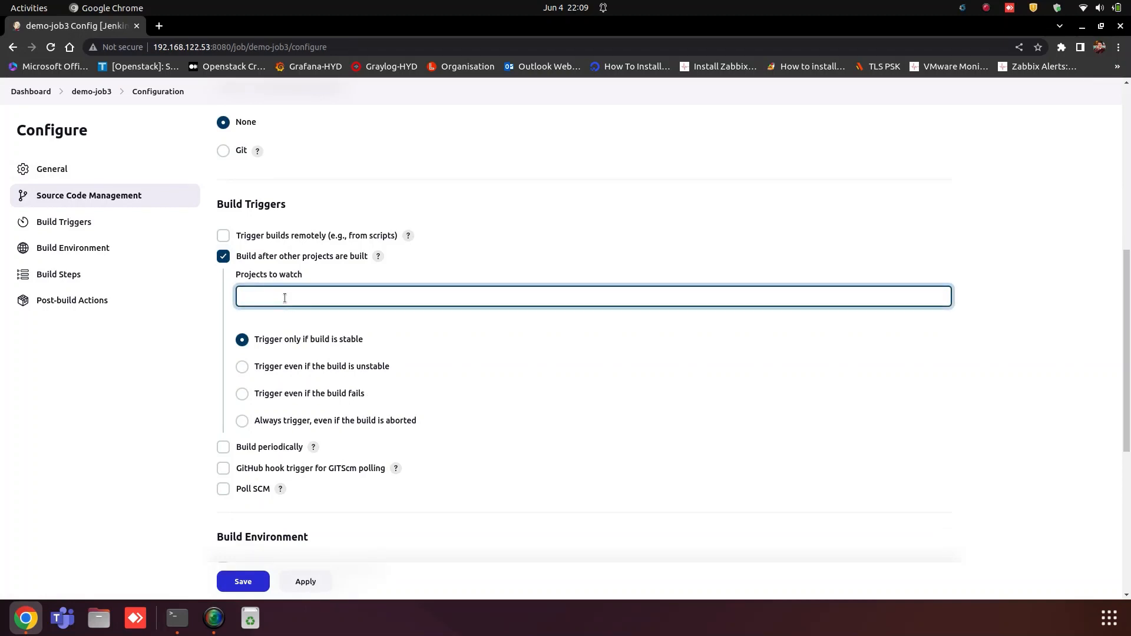
{"action": "type", "text": "dem"}
{"action": "left_click", "coordinate": [270, 329]}
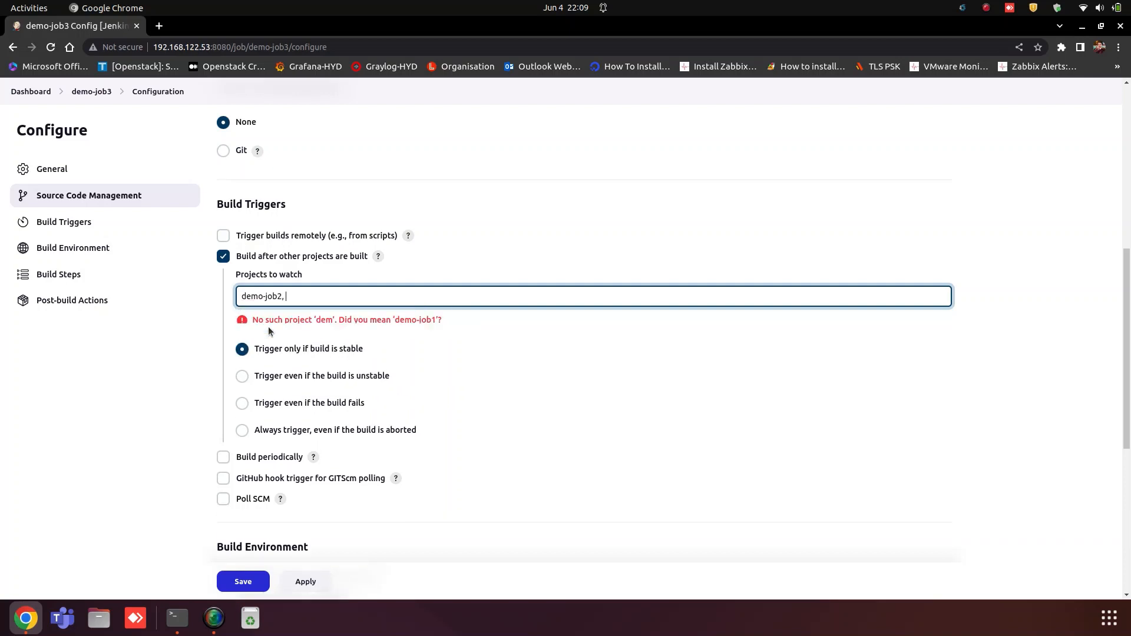
{"action": "left_click", "coordinate": [306, 582]}
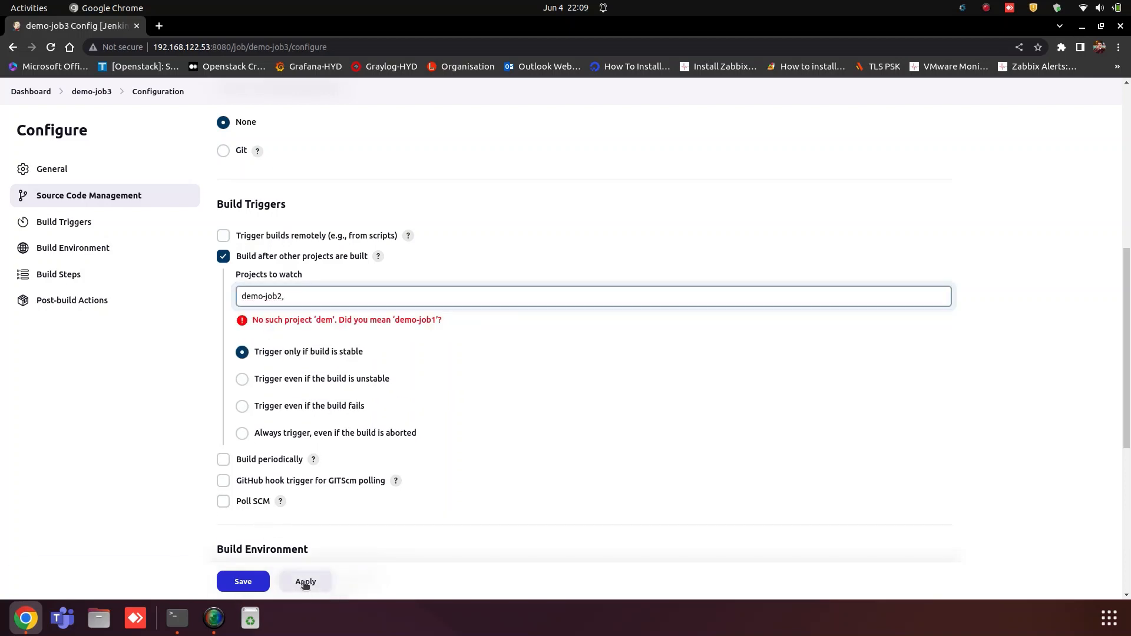
{"action": "left_click", "coordinate": [243, 582]}
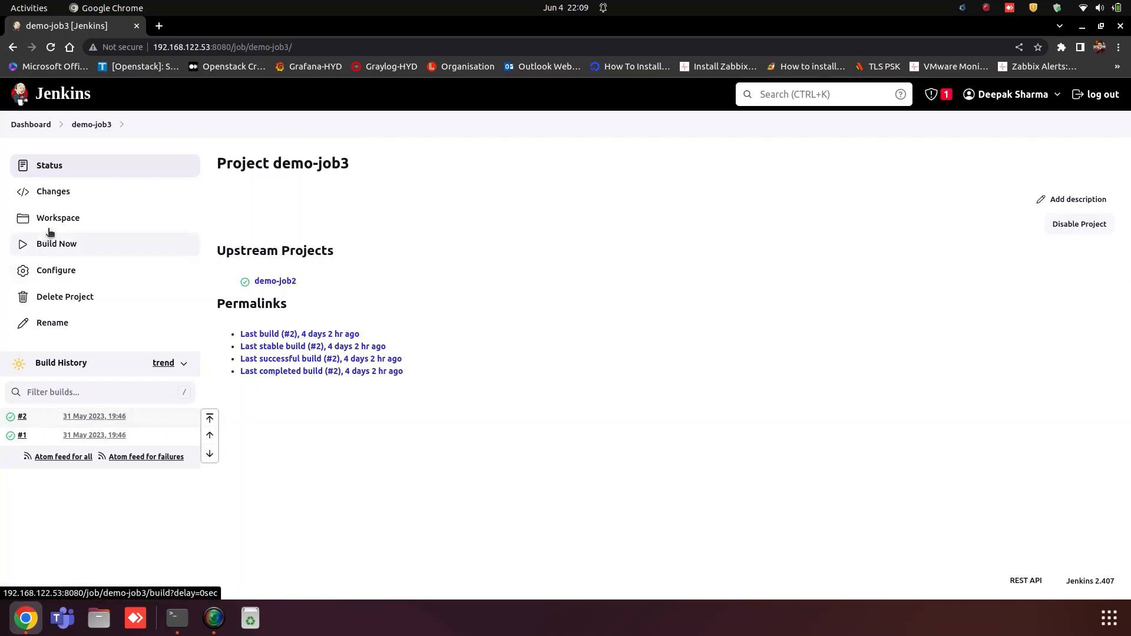
{"action": "left_click", "coordinate": [32, 124]}
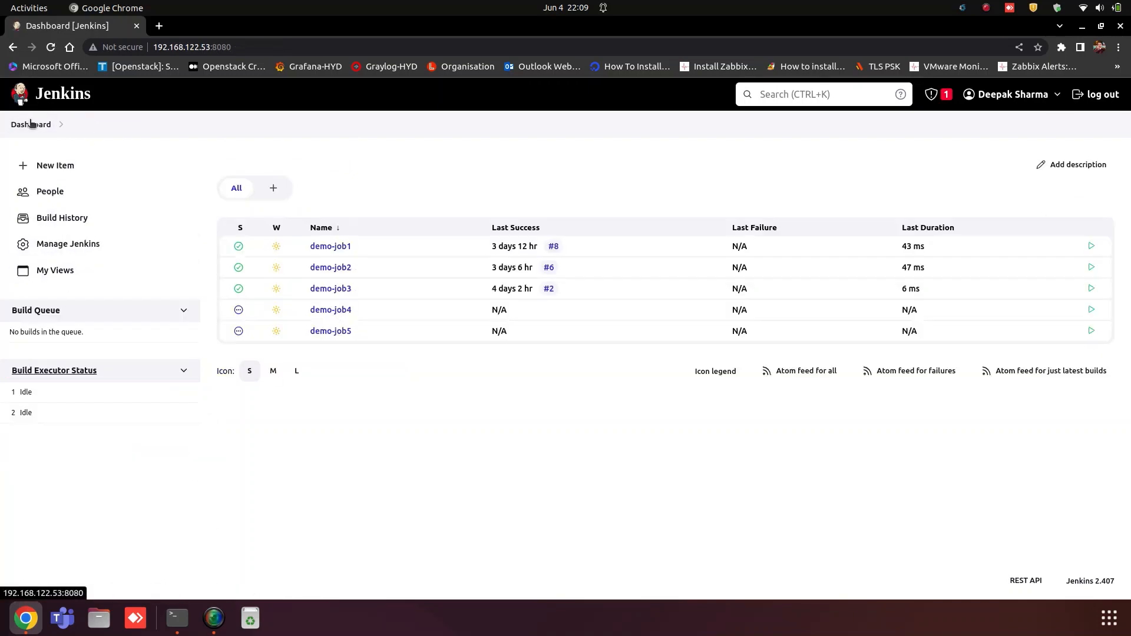
Step: Configure demo-job4 to build after demo-job3, then apply and save the configuration
{"action": "left_click", "coordinate": [340, 310]}
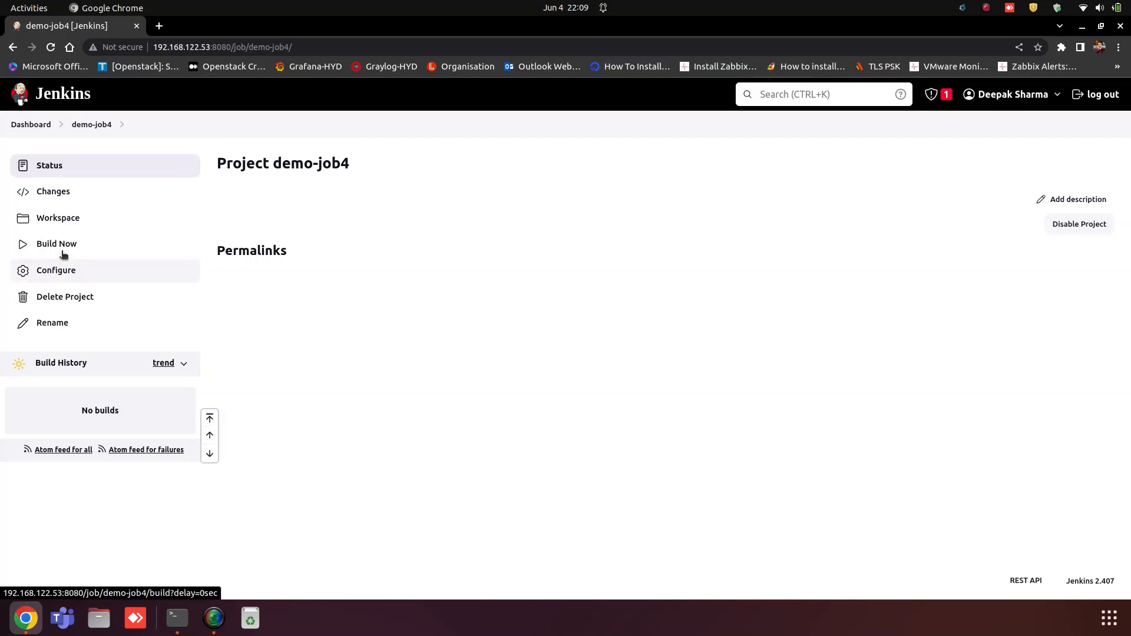
{"action": "left_click", "coordinate": [56, 270]}
{"action": "scroll", "coordinate": [265, 377], "scroll_direction": "down", "scroll_amount": 5}
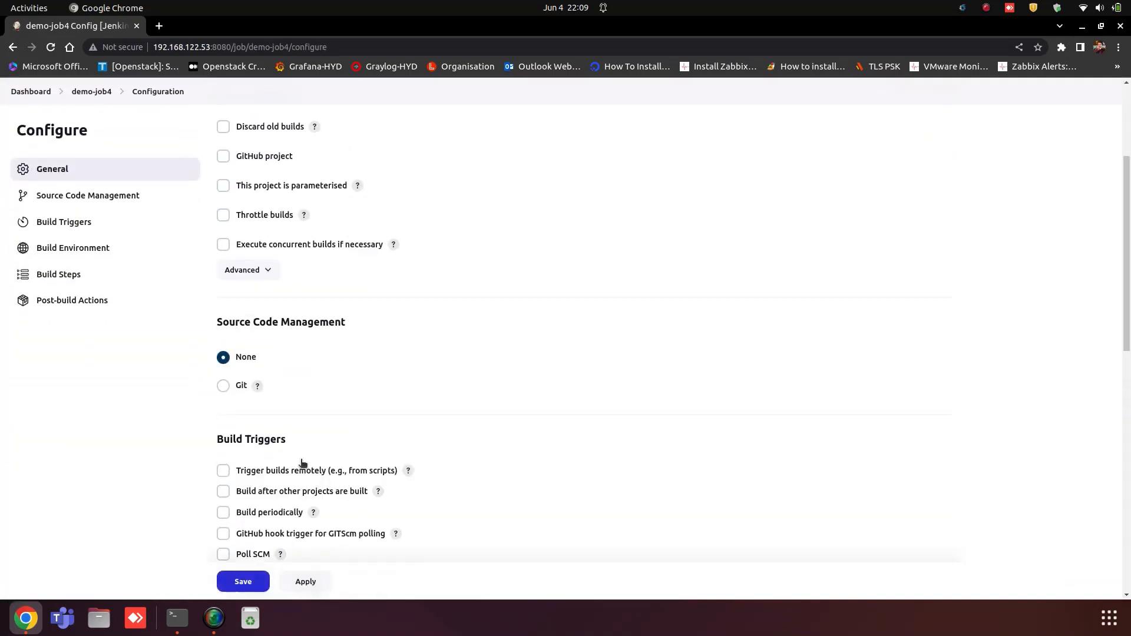
{"action": "left_click", "coordinate": [223, 390]}
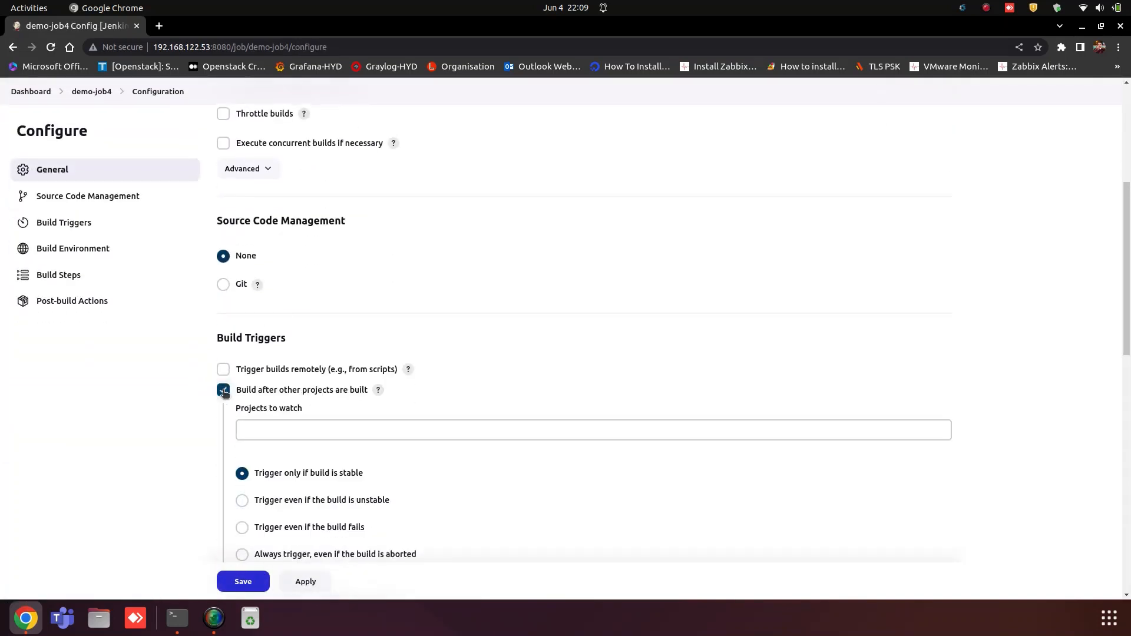
{"action": "left_click", "coordinate": [260, 434]}
{"action": "type", "text": "demo"}
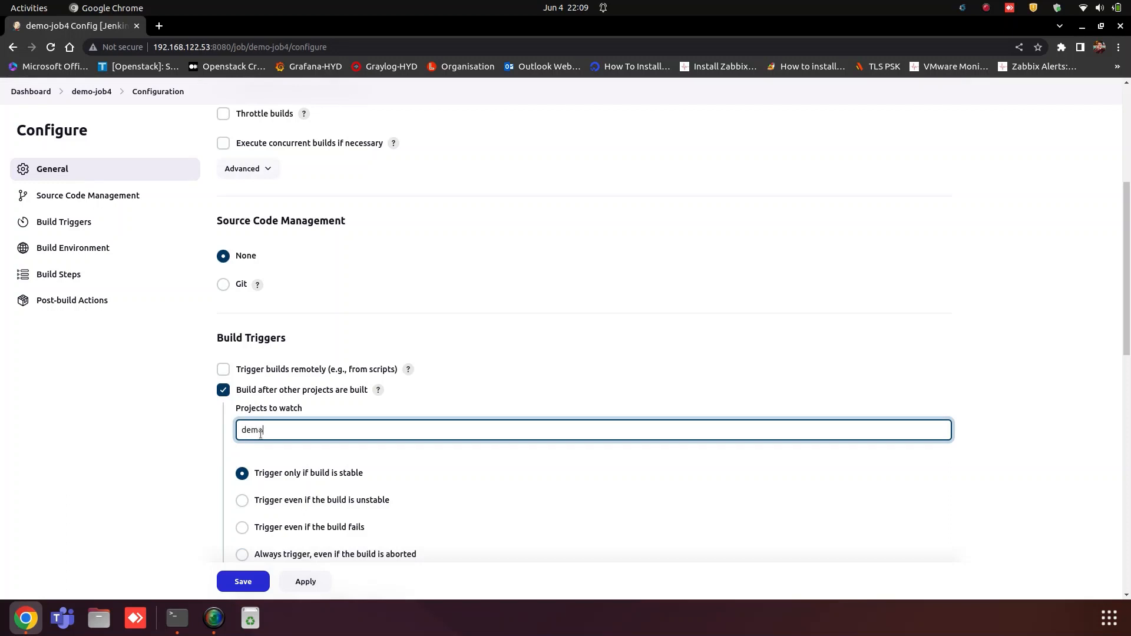
{"action": "left_click", "coordinate": [287, 476]}
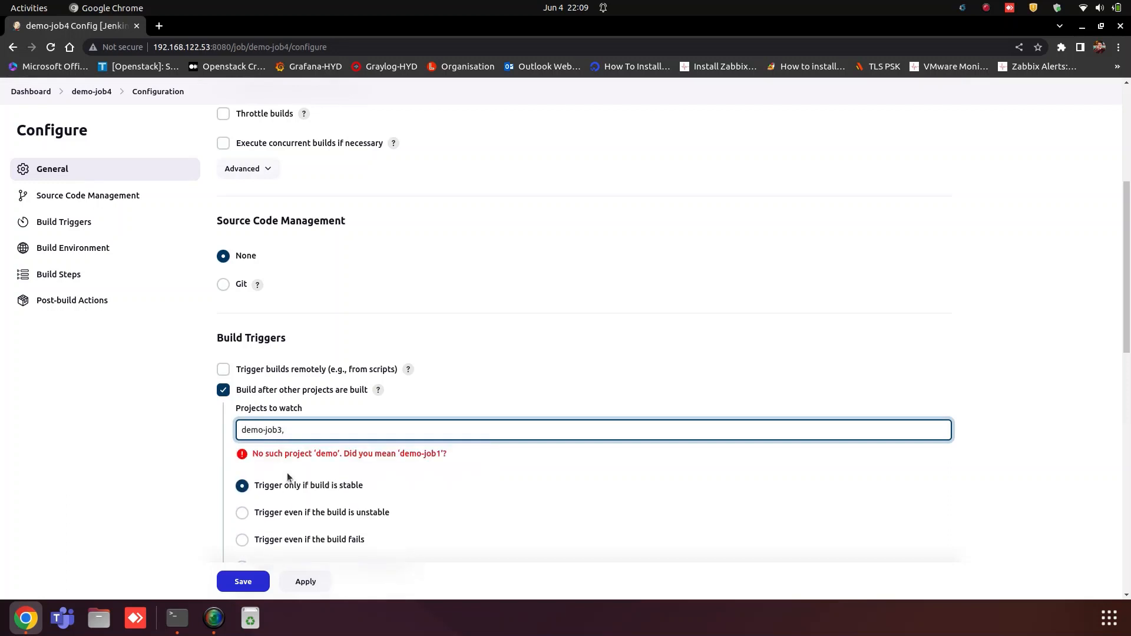
{"action": "scroll", "coordinate": [289, 483], "scroll_direction": "up", "scroll_amount": 1}
{"action": "left_click", "coordinate": [303, 581]}
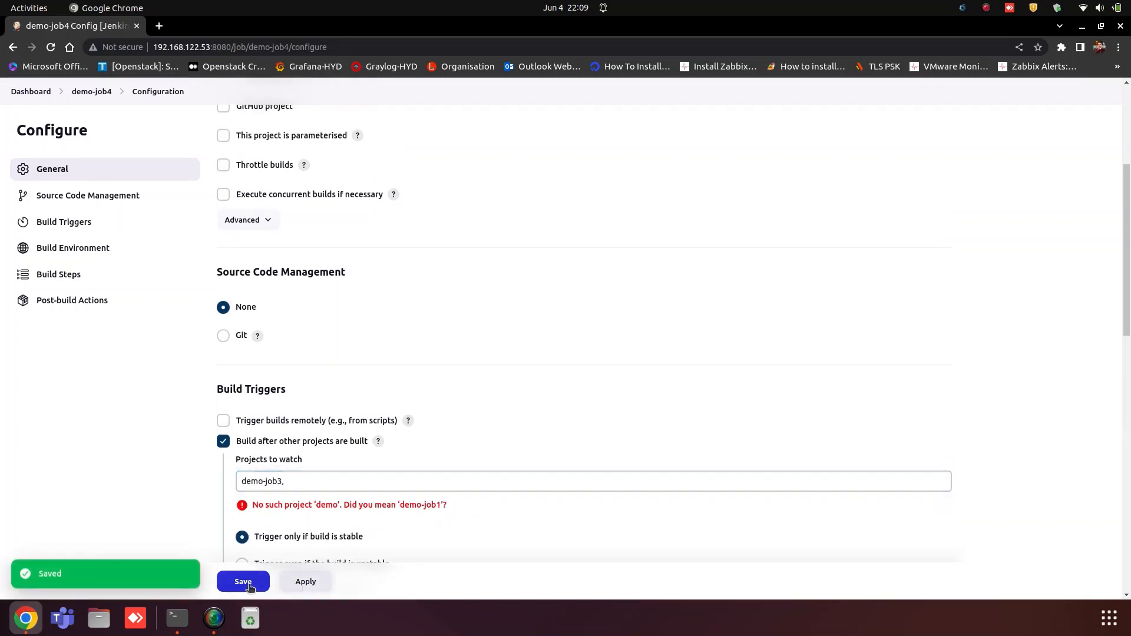
{"action": "left_click", "coordinate": [233, 583]}
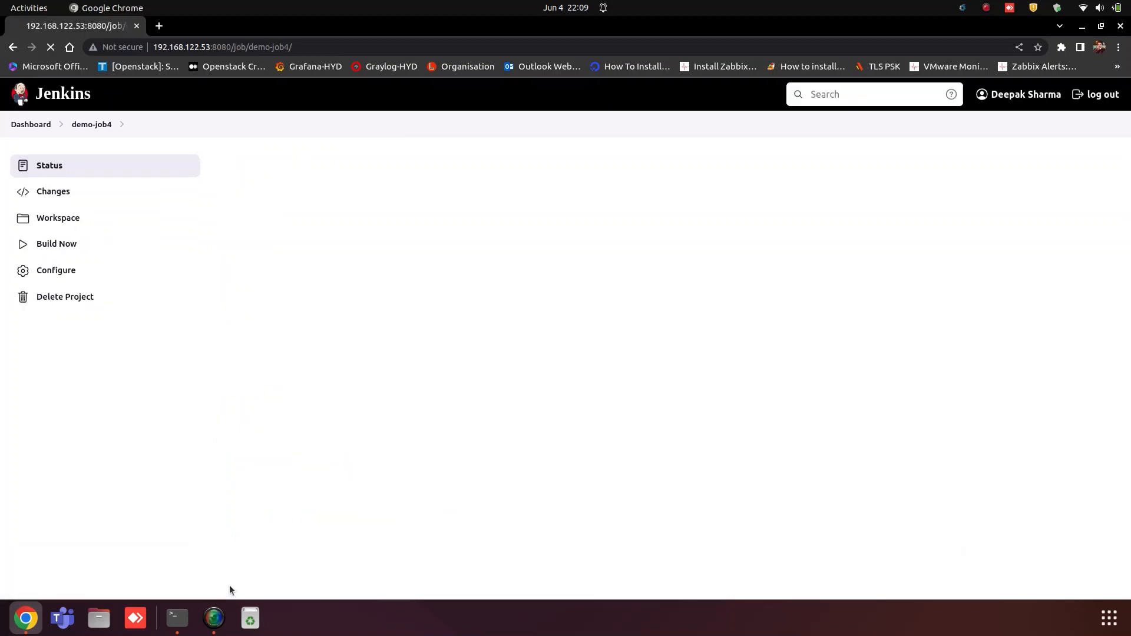
{"action": "left_click", "coordinate": [27, 123]}
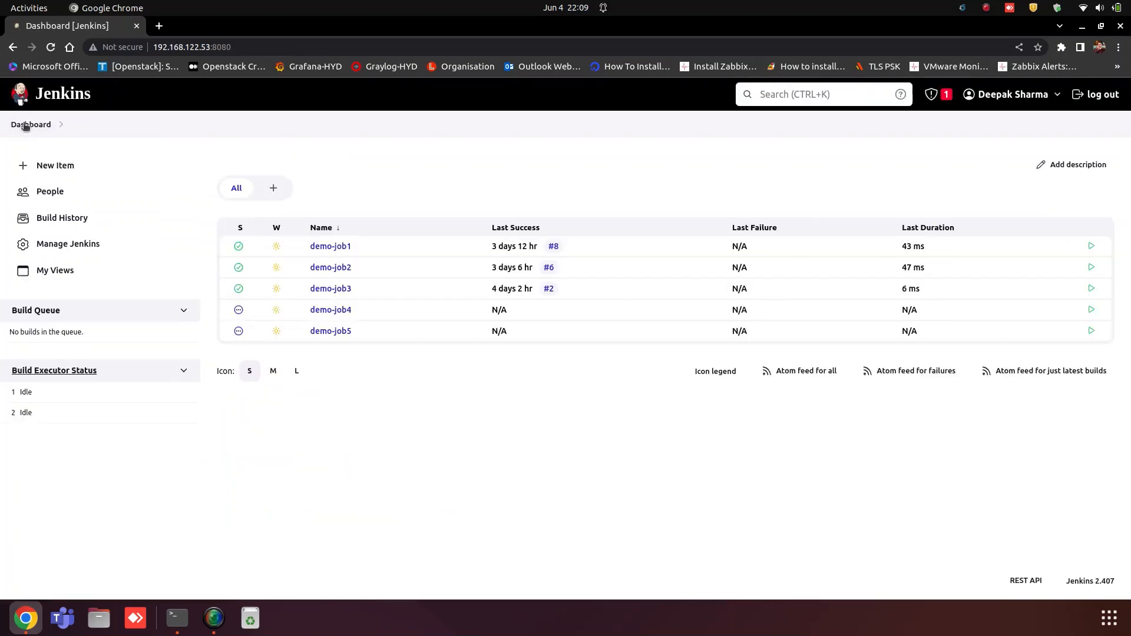
Step: Configure demo-job5 to build after demo-job4, save it, and open My Views
{"action": "left_click", "coordinate": [330, 331]}
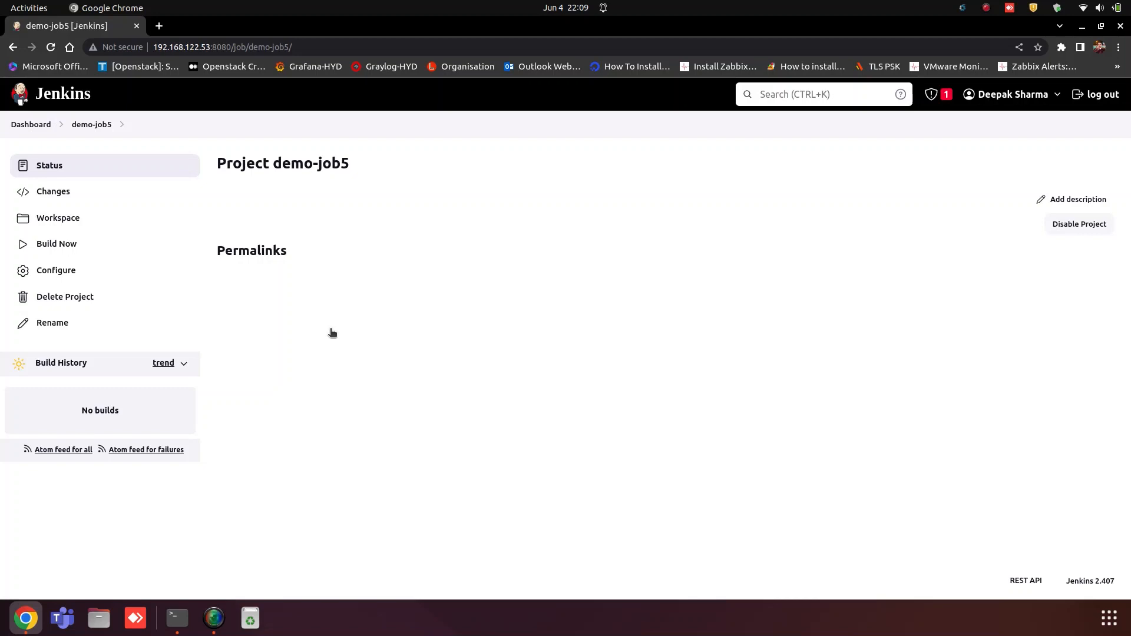
{"action": "left_click", "coordinate": [55, 271]}
{"action": "scroll", "coordinate": [323, 452], "scroll_direction": "down", "scroll_amount": 5}
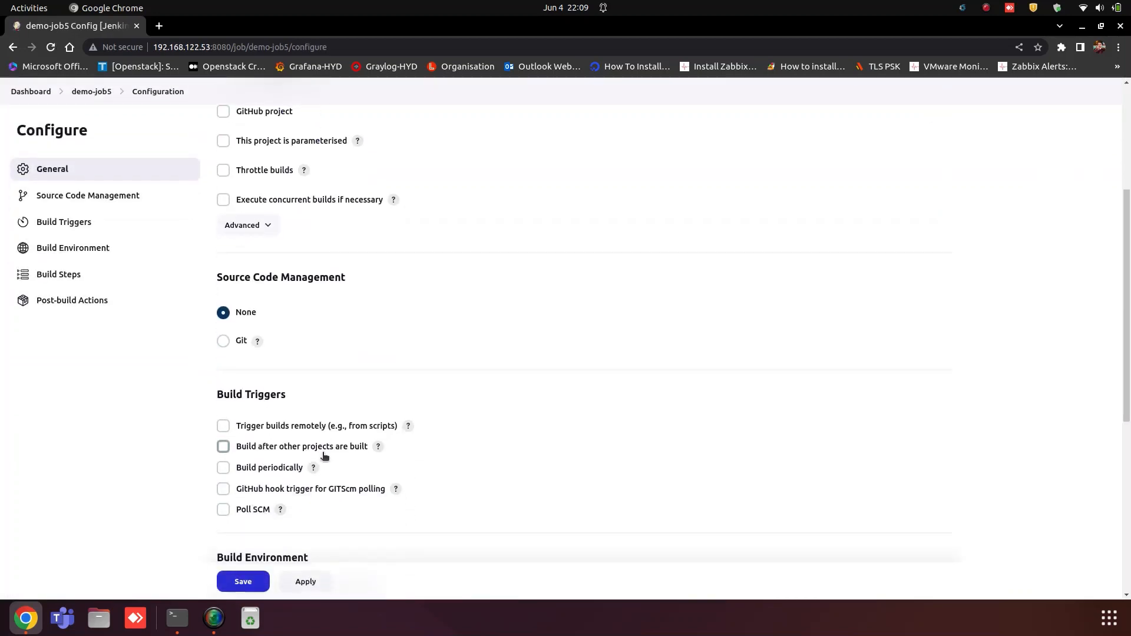
{"action": "left_click", "coordinate": [266, 449]}
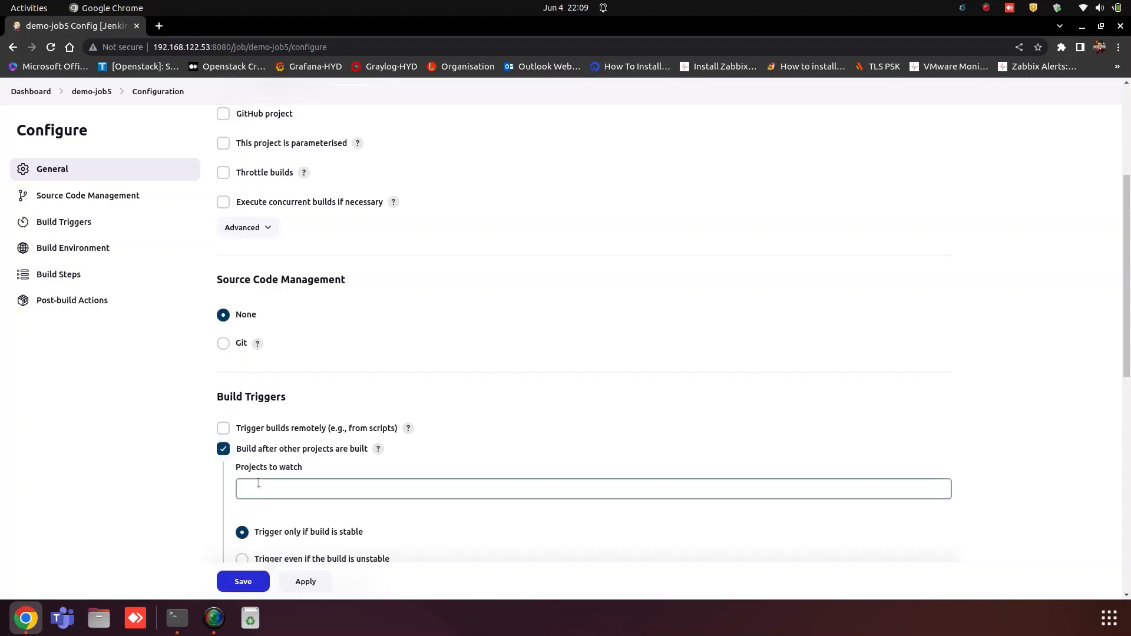
{"action": "left_click", "coordinate": [252, 489]}
{"action": "type", "text": "demo"}
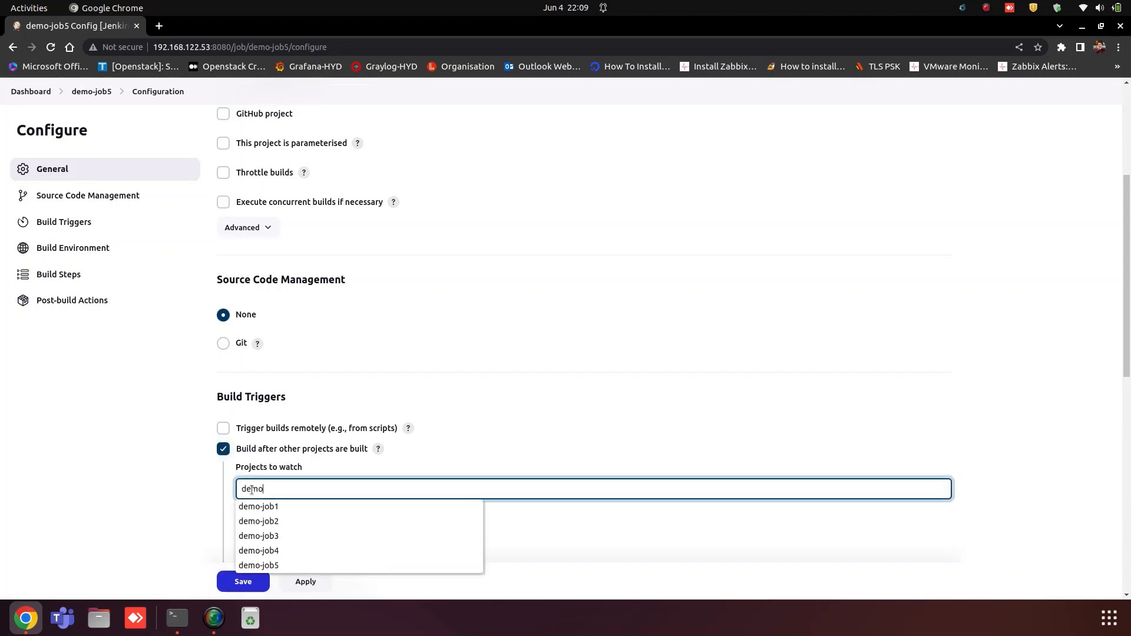
{"action": "left_click", "coordinate": [279, 551]}
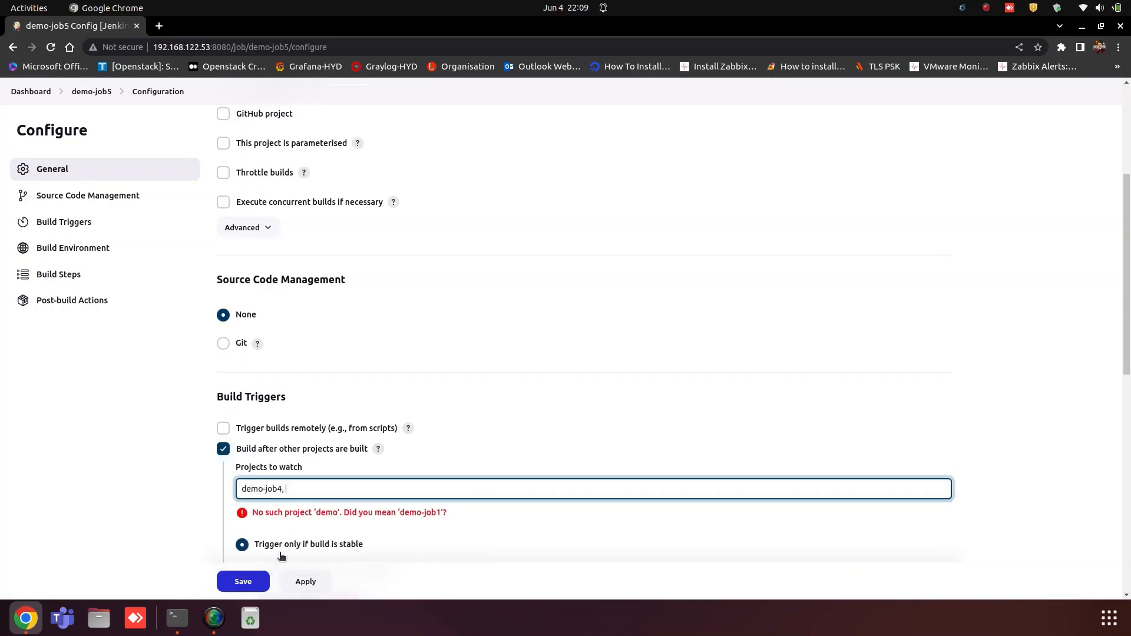
{"action": "left_click", "coordinate": [305, 582]}
{"action": "left_click", "coordinate": [235, 584]}
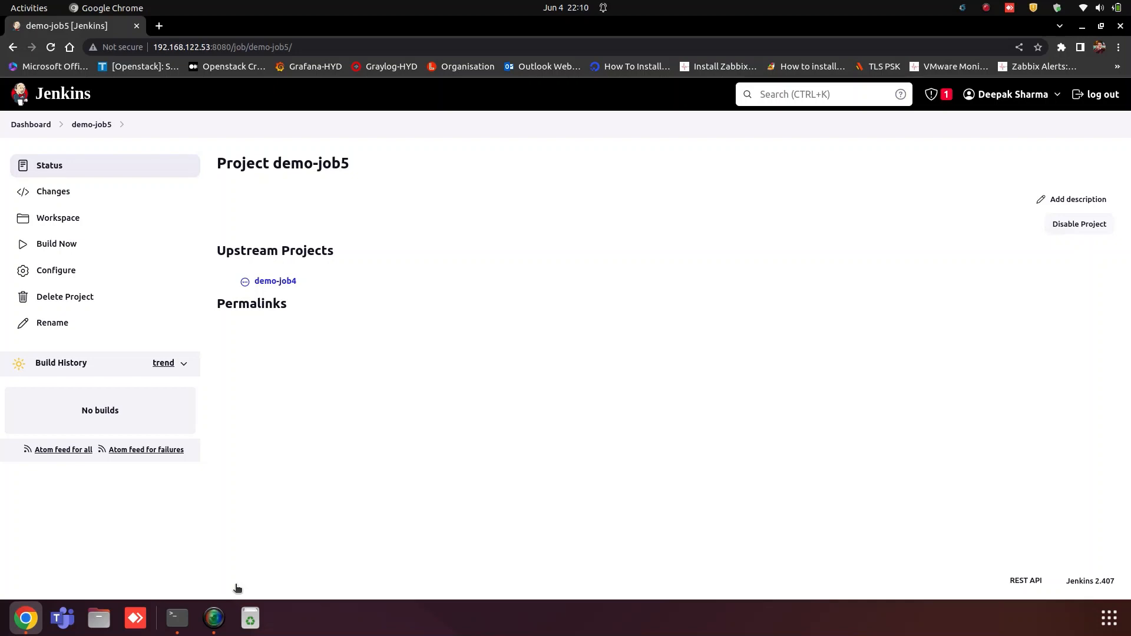
{"action": "left_click", "coordinate": [23, 126]}
{"action": "left_click", "coordinate": [49, 271]}
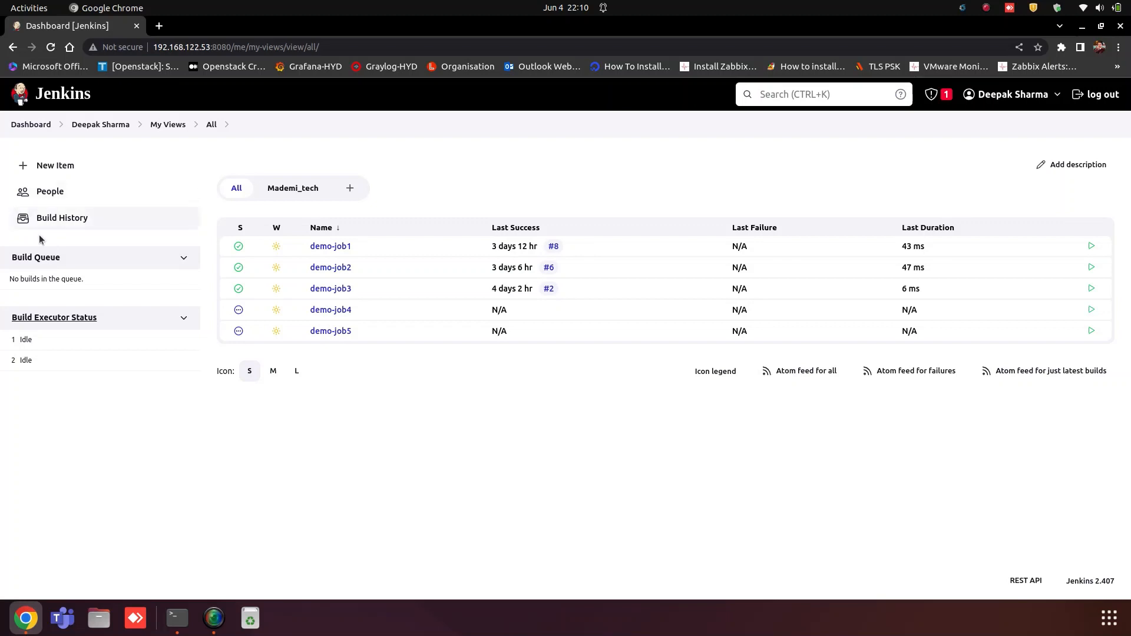
Step: Inspect the Build Pipeline: MaDeMi in the Mademi_tech view, then return to the dashboard
{"action": "left_click", "coordinate": [292, 189]}
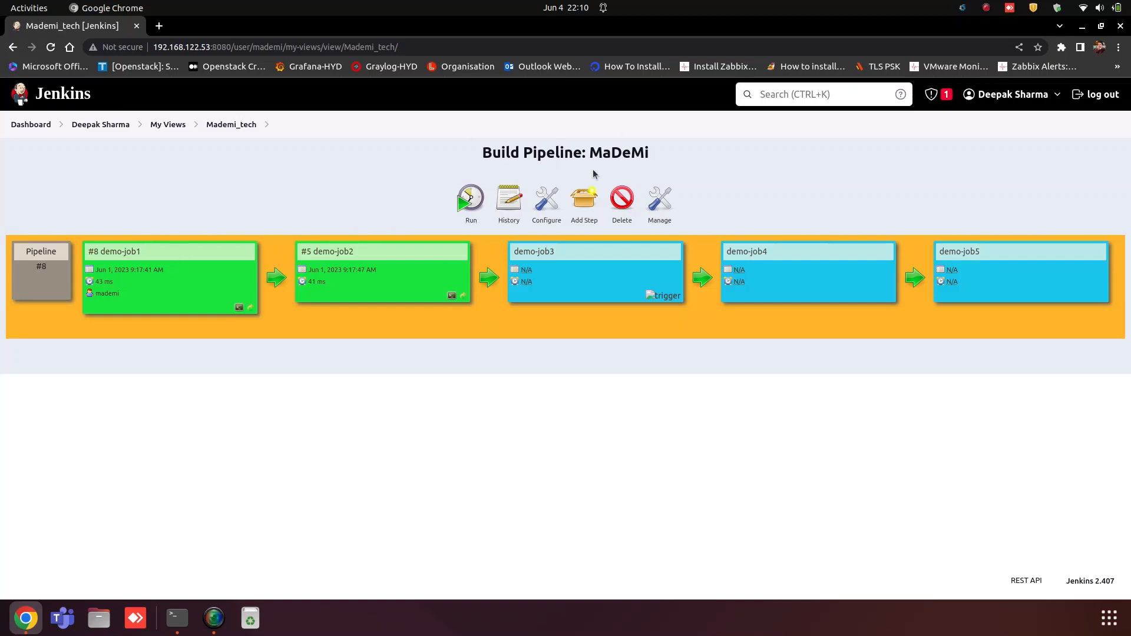
{"action": "left_click_drag", "start_coordinate": [504, 154], "coordinate": [667, 152]}
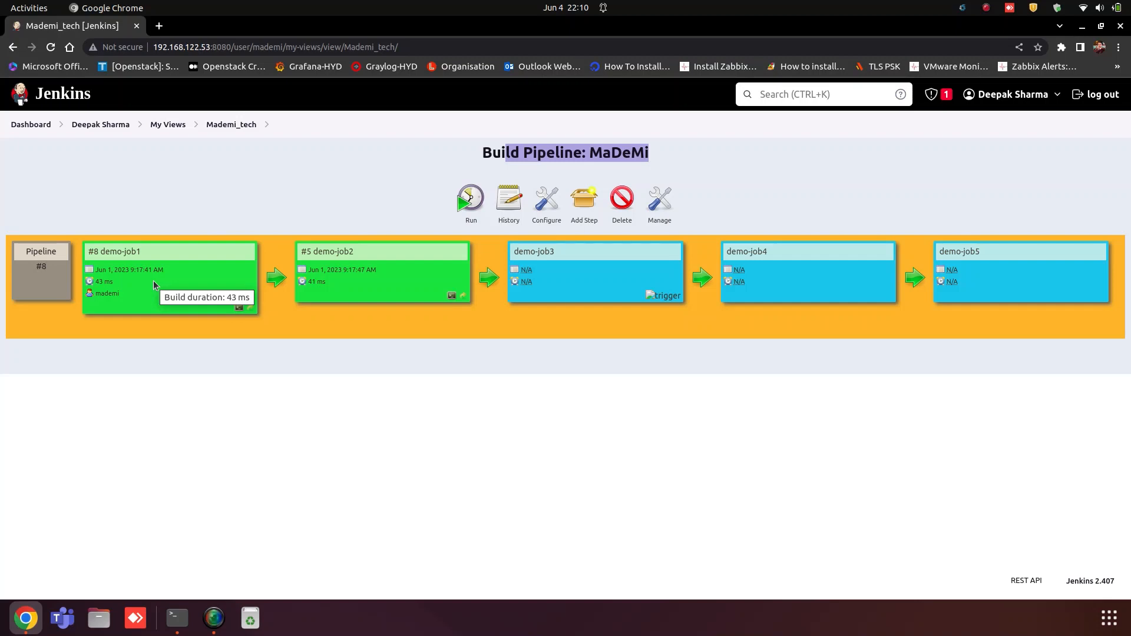
{"action": "left_click", "coordinate": [27, 125]}
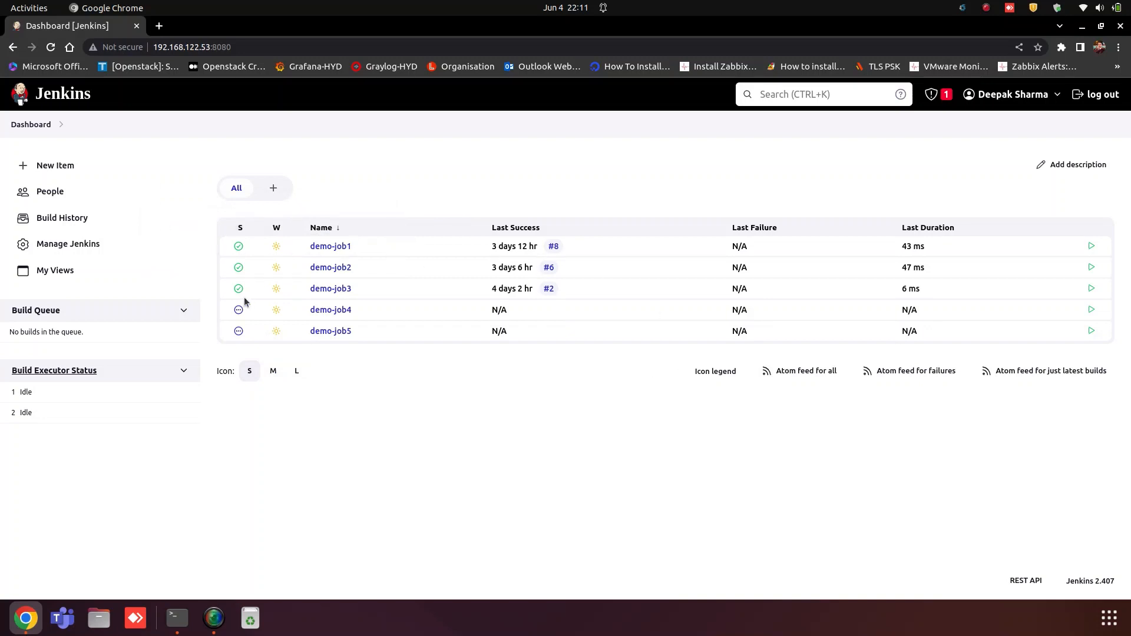
Step: Run the Mademi_tech pipeline and refresh until demo-job1 #9 through demo-job5 #1 are green
{"action": "left_click", "coordinate": [45, 273]}
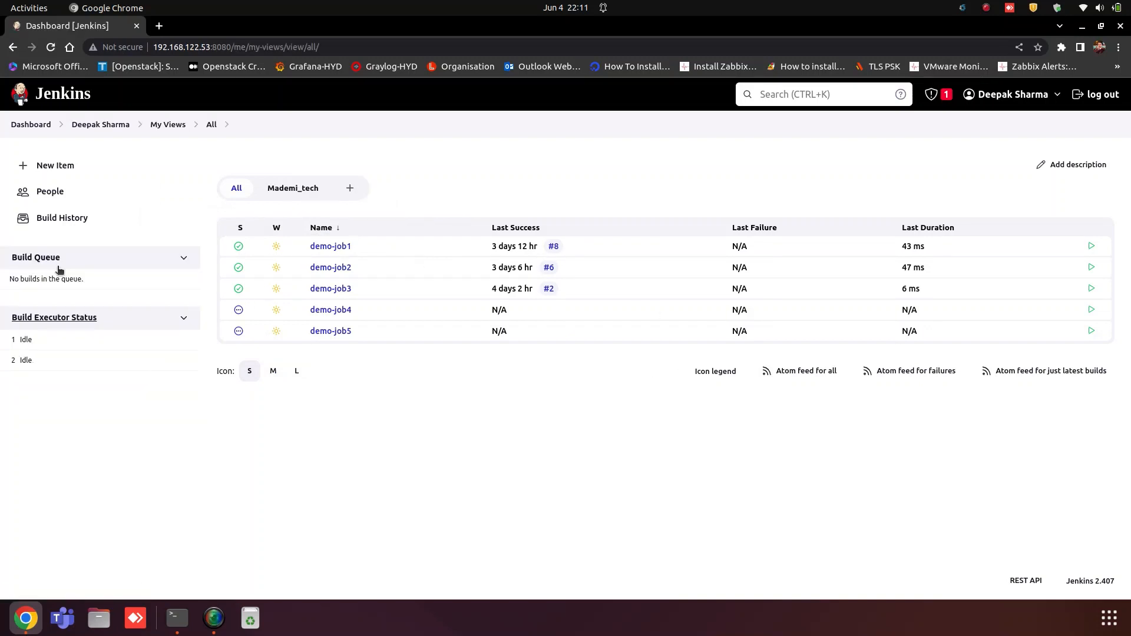
{"action": "left_click", "coordinate": [274, 189]}
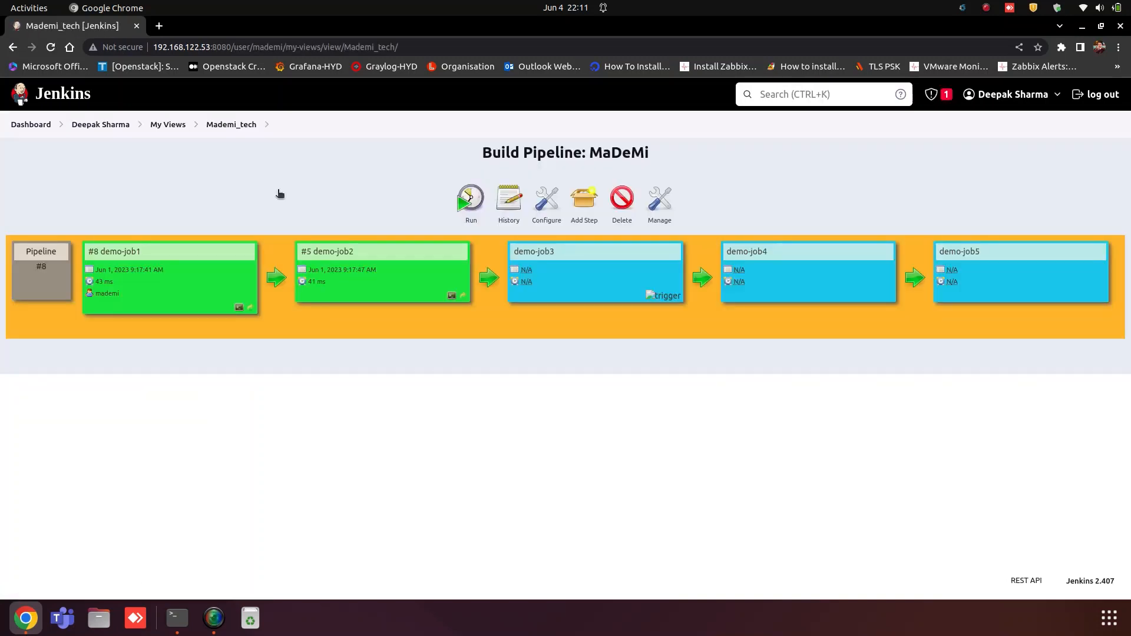
{"action": "left_click", "coordinate": [470, 204]}
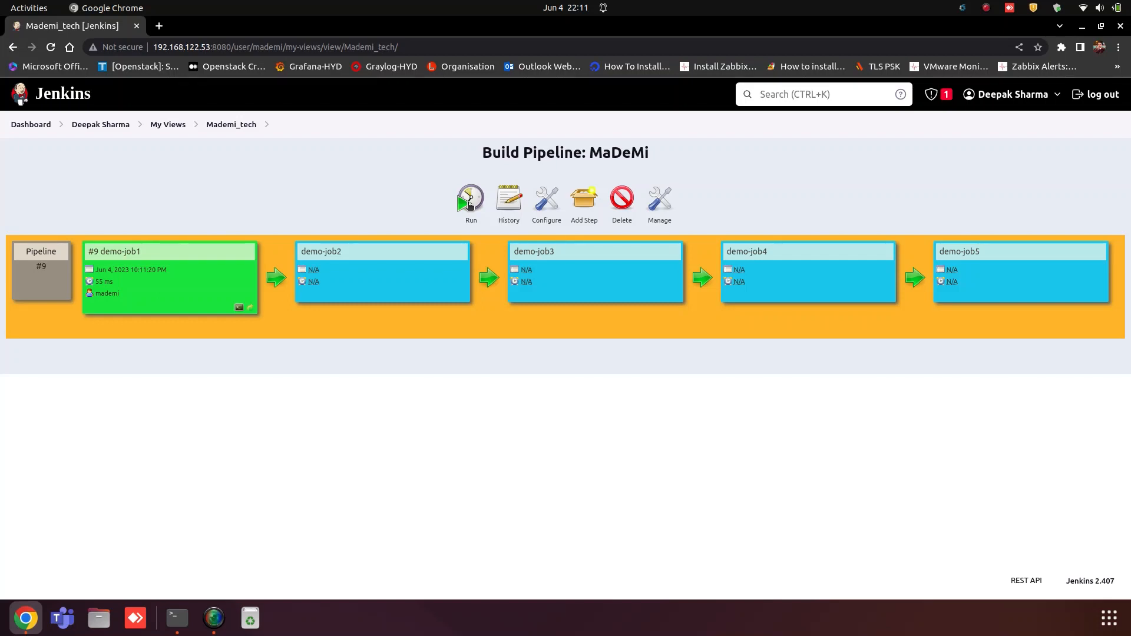
{"action": "left_click", "coordinate": [50, 47]}
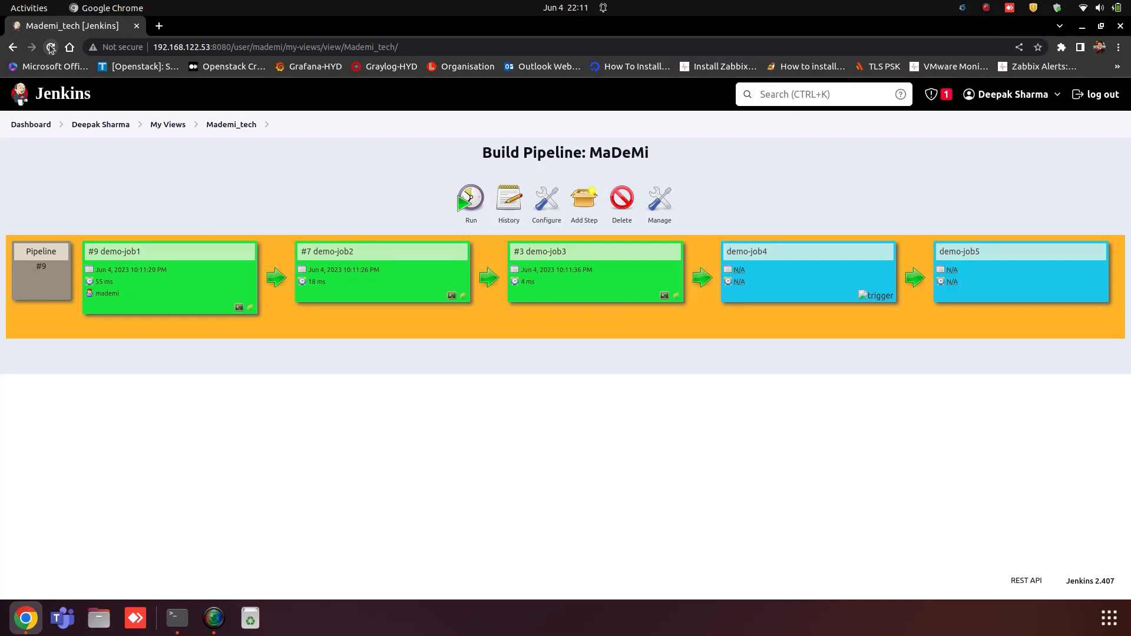
{"action": "left_click", "coordinate": [51, 48]}
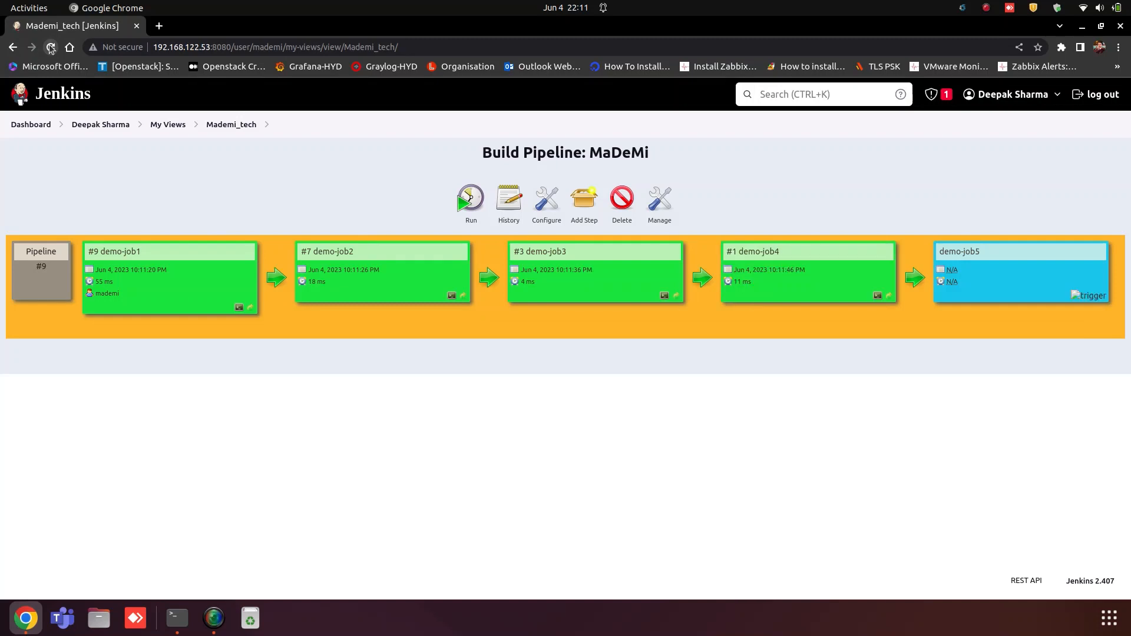
{"action": "left_click", "coordinate": [51, 48]}
{"action": "left_click", "coordinate": [50, 49]}
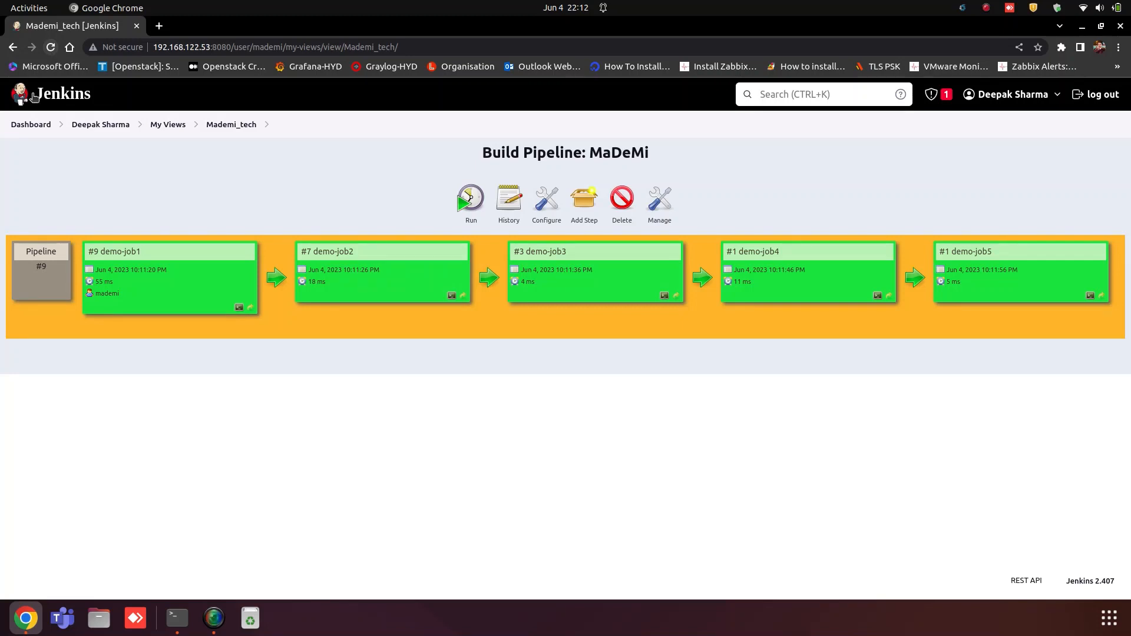
{"action": "left_click", "coordinate": [31, 125]}
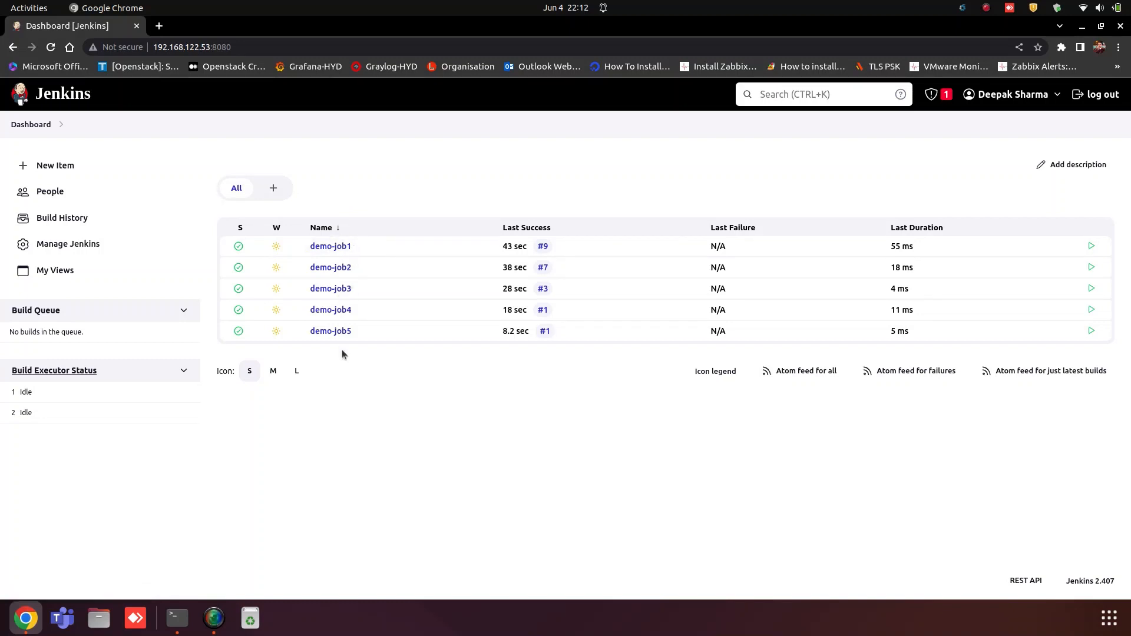
{"action": "left_click", "coordinate": [56, 271]}
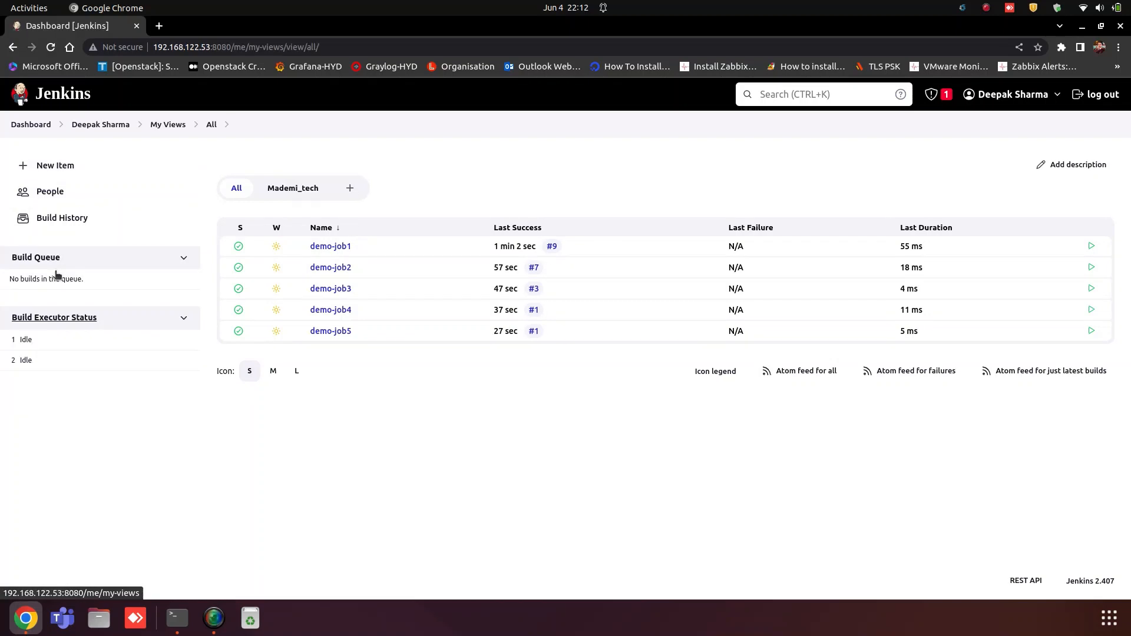
{"action": "left_click", "coordinate": [272, 188]}
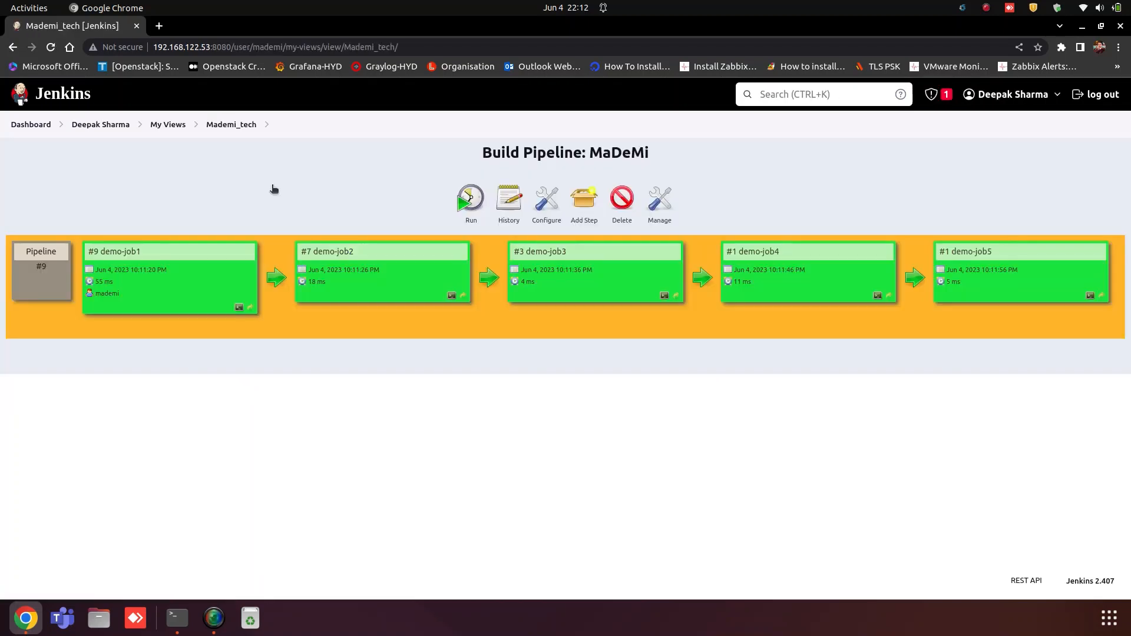
Step: Run pipeline #10 and refresh until demo-job5 #2 finishes green
{"action": "left_click", "coordinate": [471, 222]}
{"action": "left_click", "coordinate": [51, 48]}
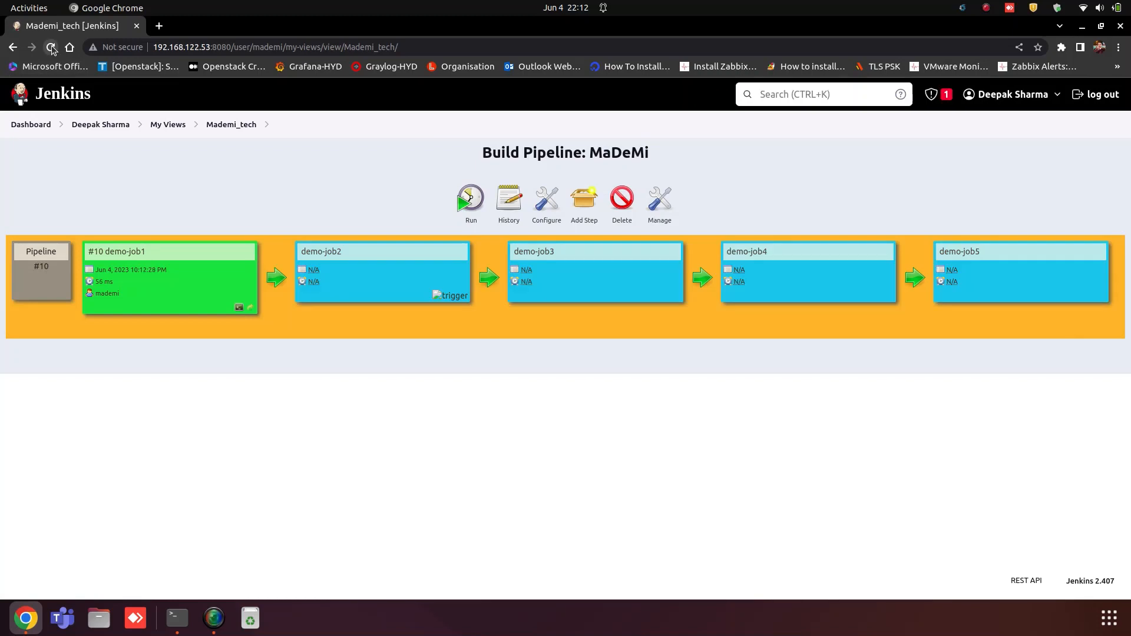
{"action": "left_click", "coordinate": [52, 48]}
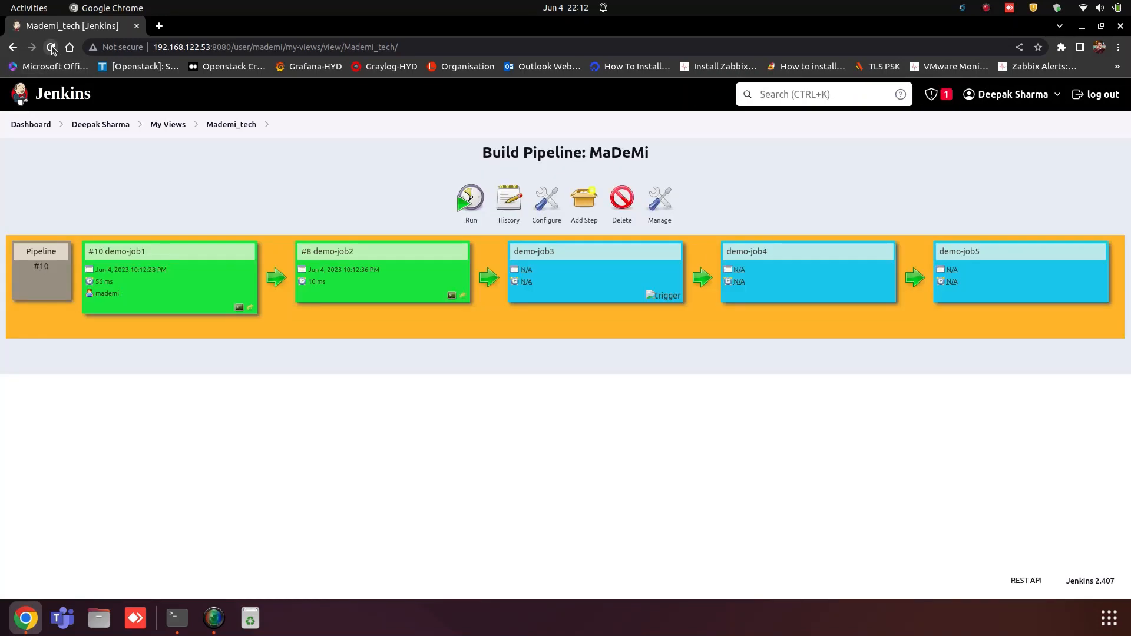
{"action": "left_click", "coordinate": [52, 47]}
{"action": "left_click", "coordinate": [51, 48]}
{"action": "left_click", "coordinate": [52, 48]}
{"action": "left_click", "coordinate": [52, 47]}
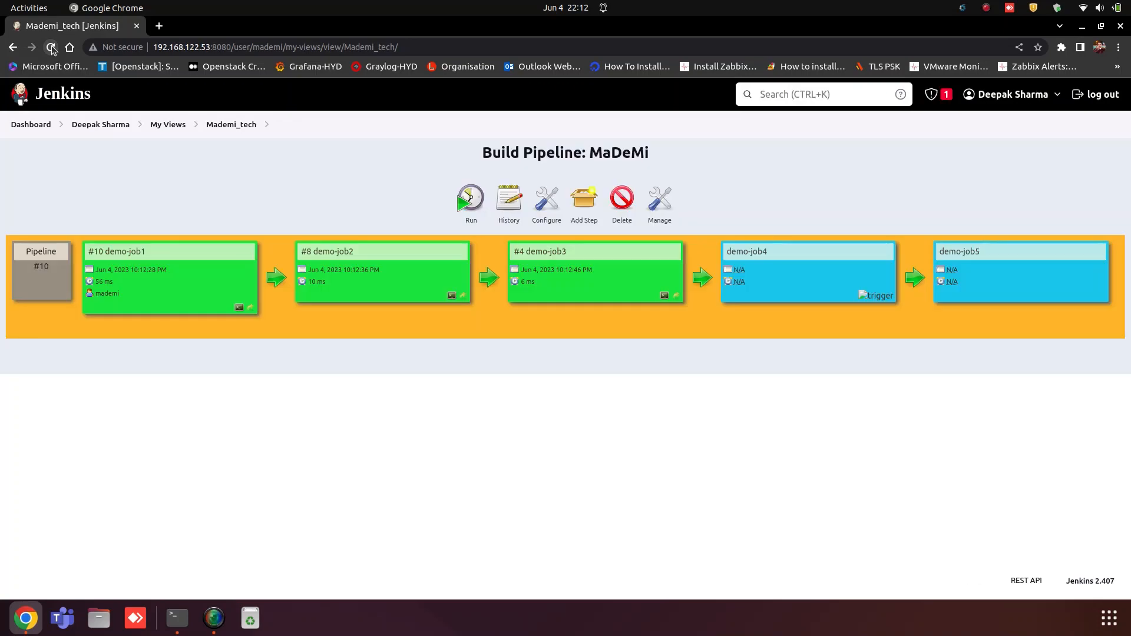
{"action": "left_click", "coordinate": [52, 47]}
{"action": "left_click", "coordinate": [52, 48]}
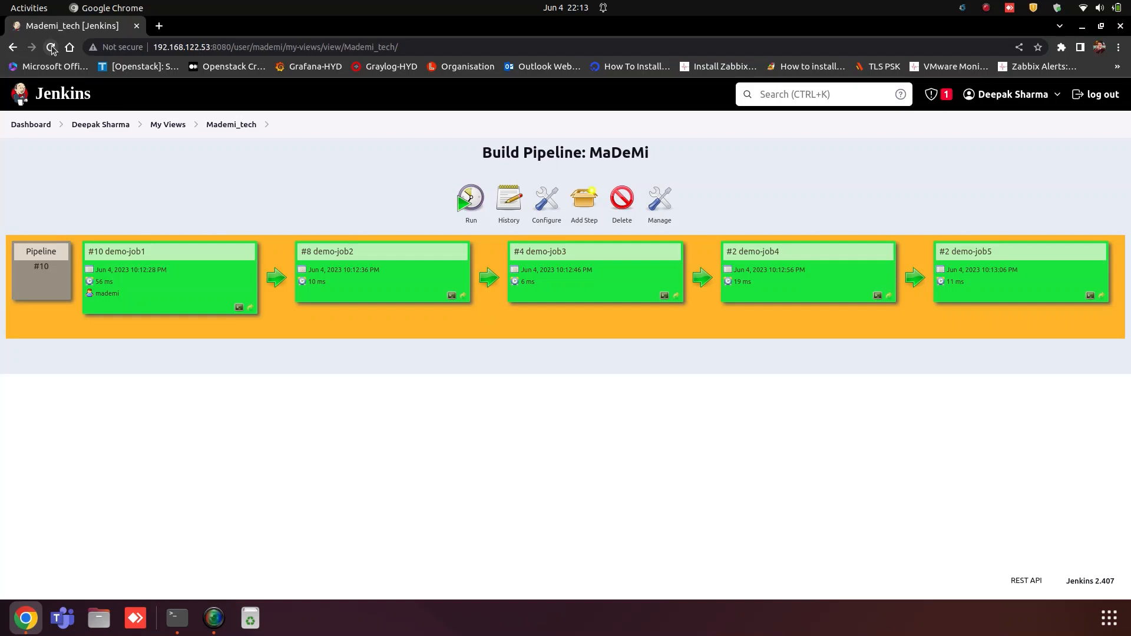
Step: Review console output of demo-job3 #4, demo-job2 #8 and demo-job5 #2, then return to the dashboard
{"action": "left_click", "coordinate": [664, 297]}
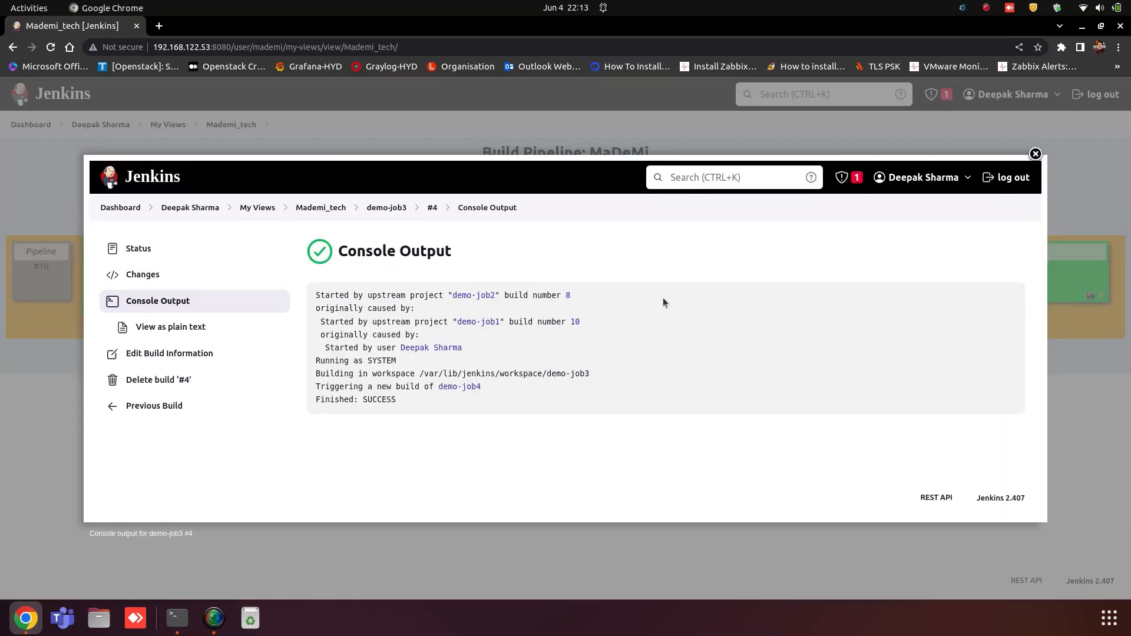
{"action": "left_click", "coordinate": [1035, 156]}
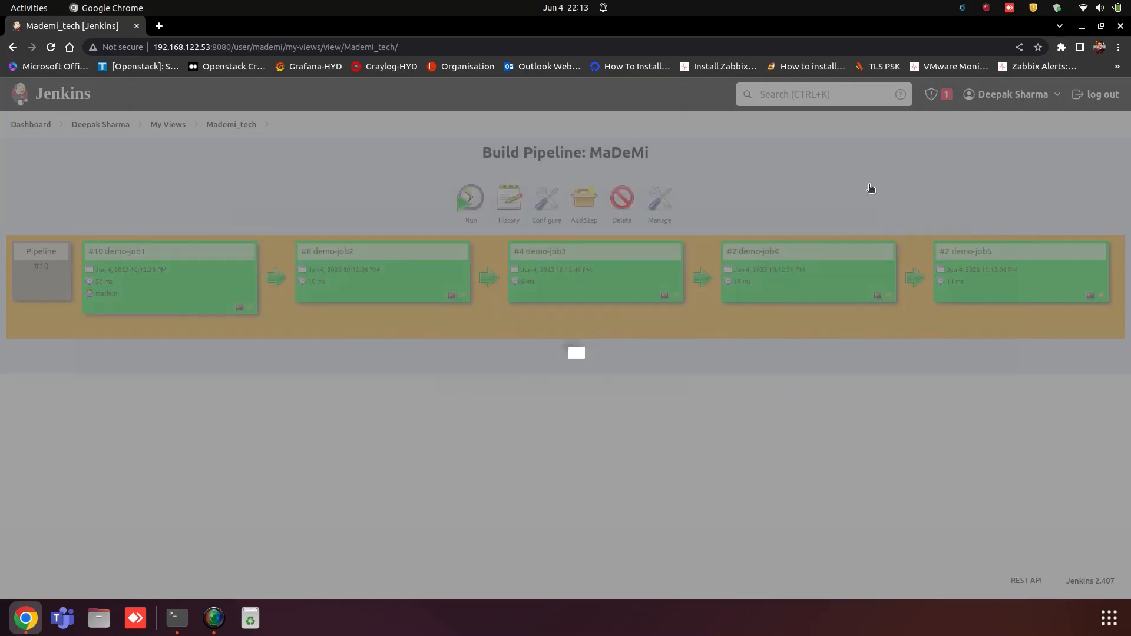
{"action": "left_click", "coordinate": [452, 296]}
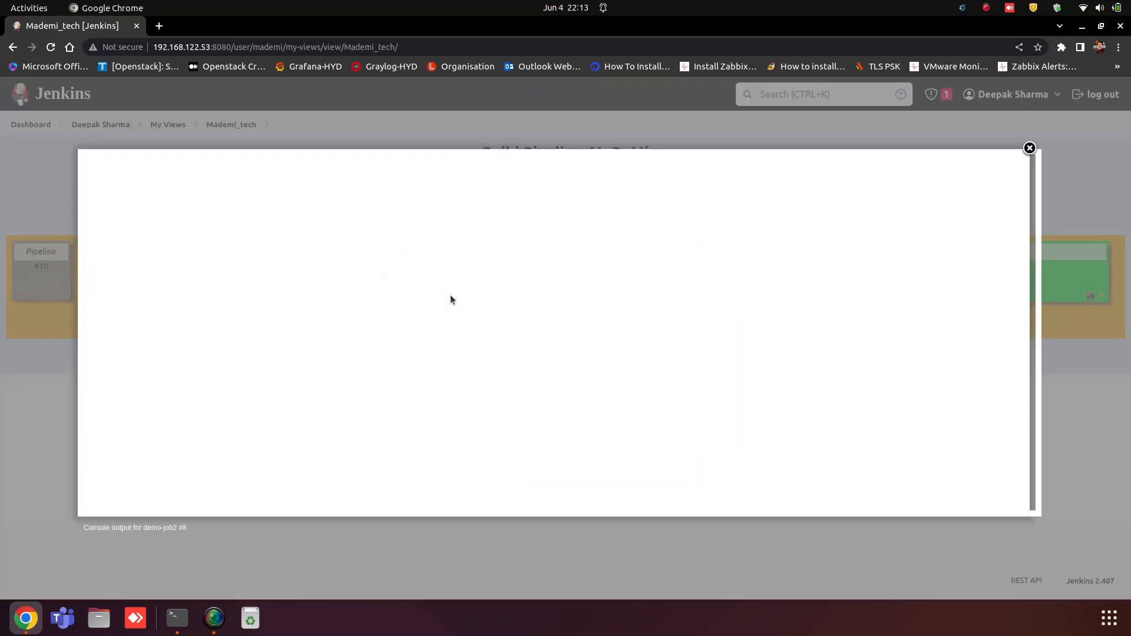
{"action": "scroll", "coordinate": [439, 401], "scroll_direction": "down", "scroll_amount": 8}
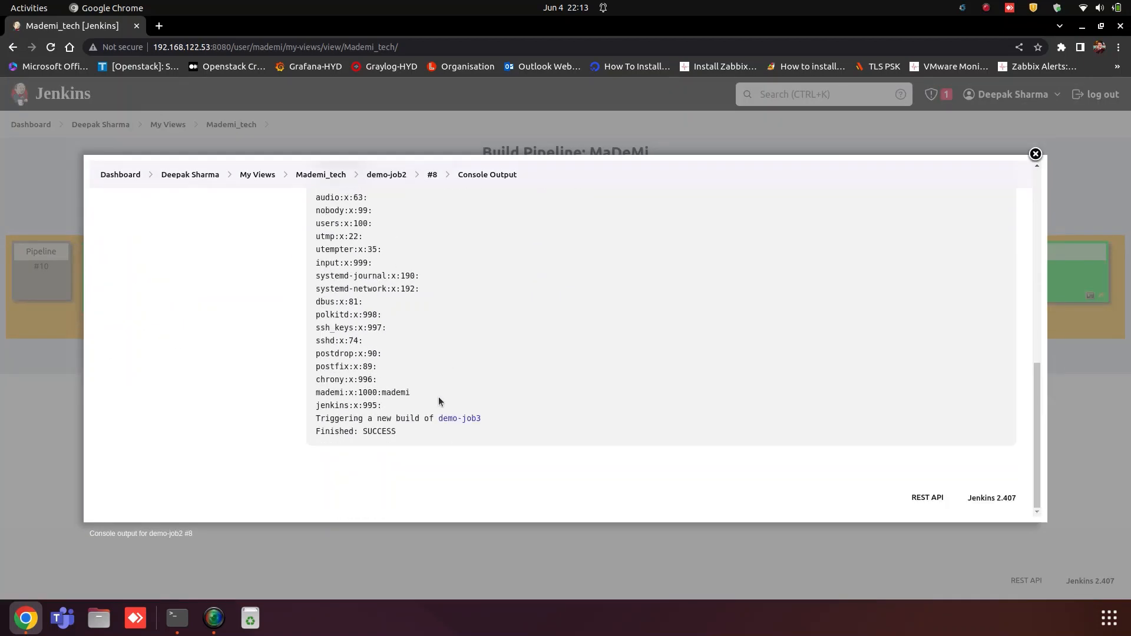
{"action": "left_click", "coordinate": [1035, 154]}
{"action": "left_click", "coordinate": [1090, 294]}
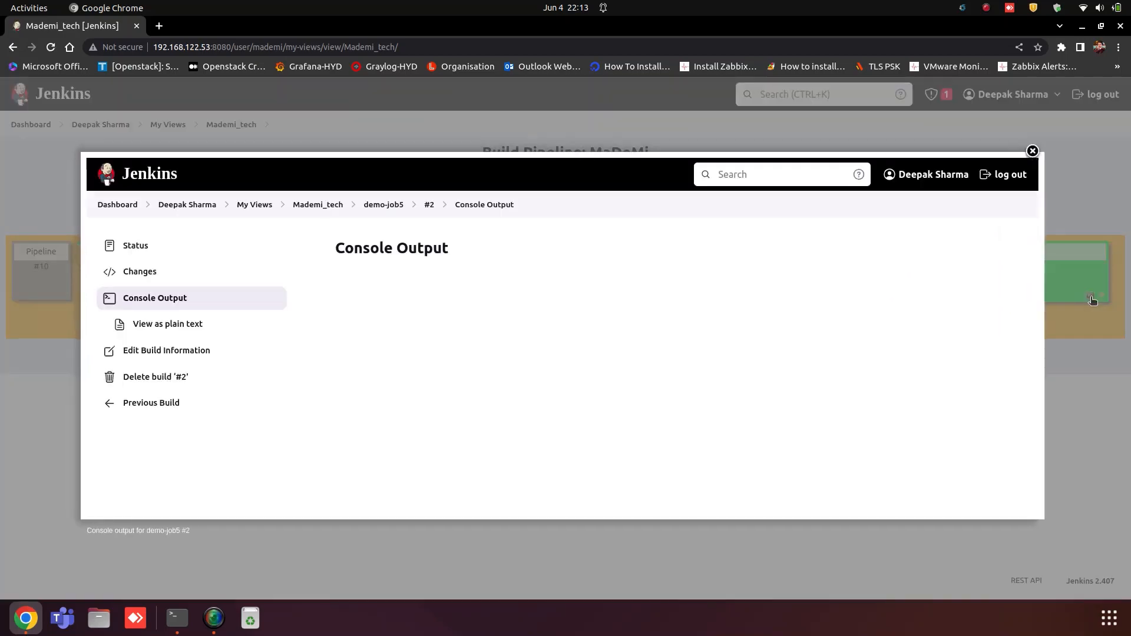
{"action": "left_click", "coordinate": [1035, 155]}
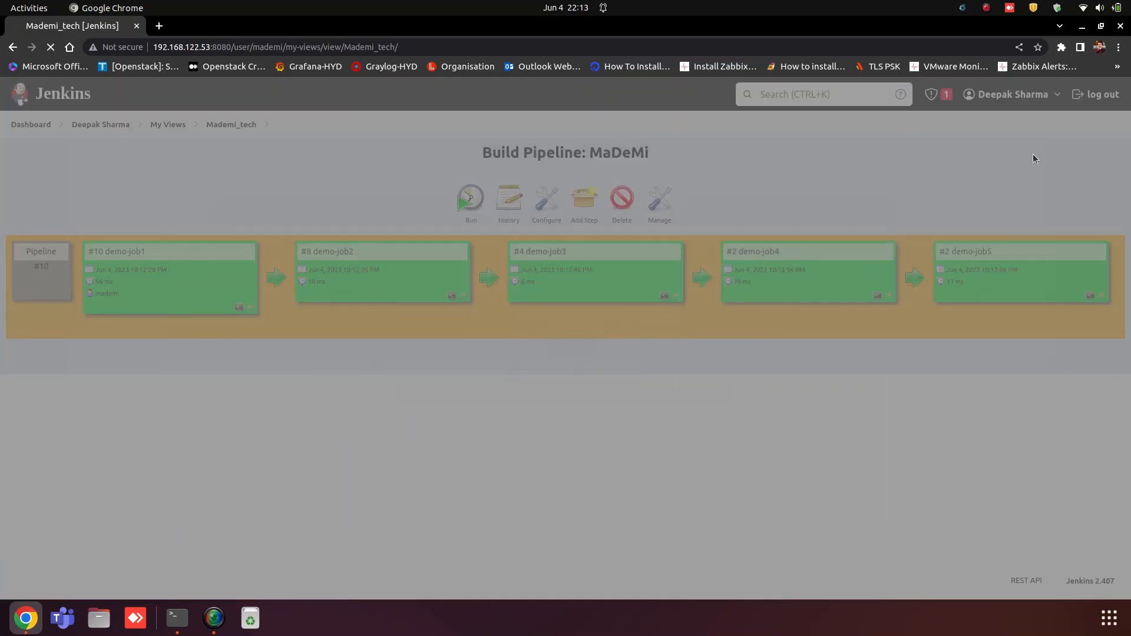
{"action": "left_click", "coordinate": [31, 125]}
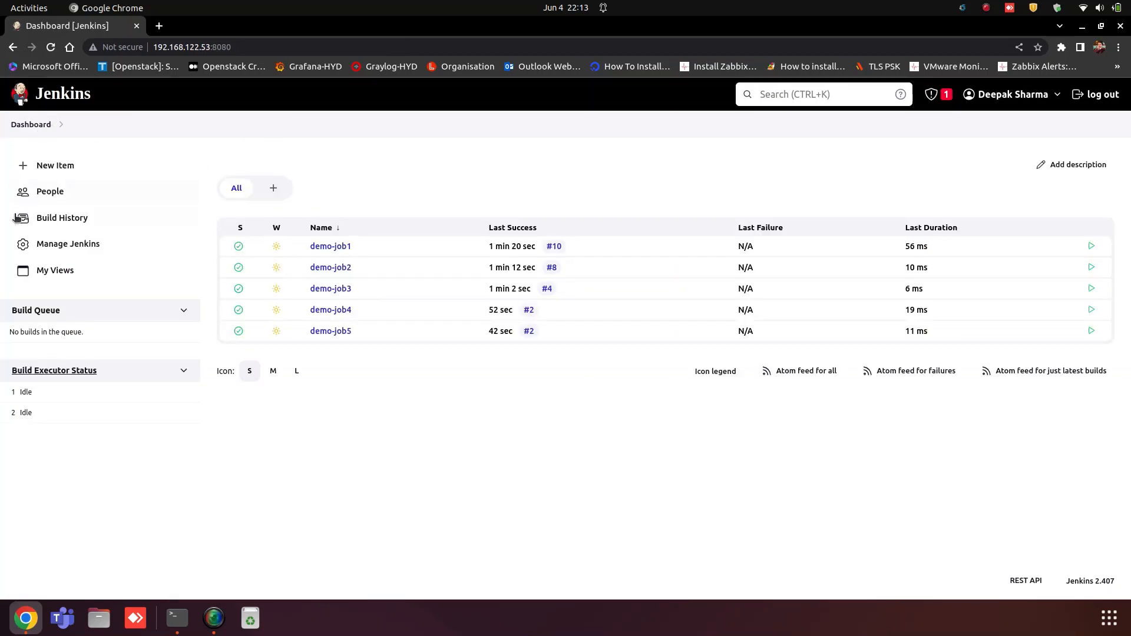
{"action": "left_click", "coordinate": [46, 272]}
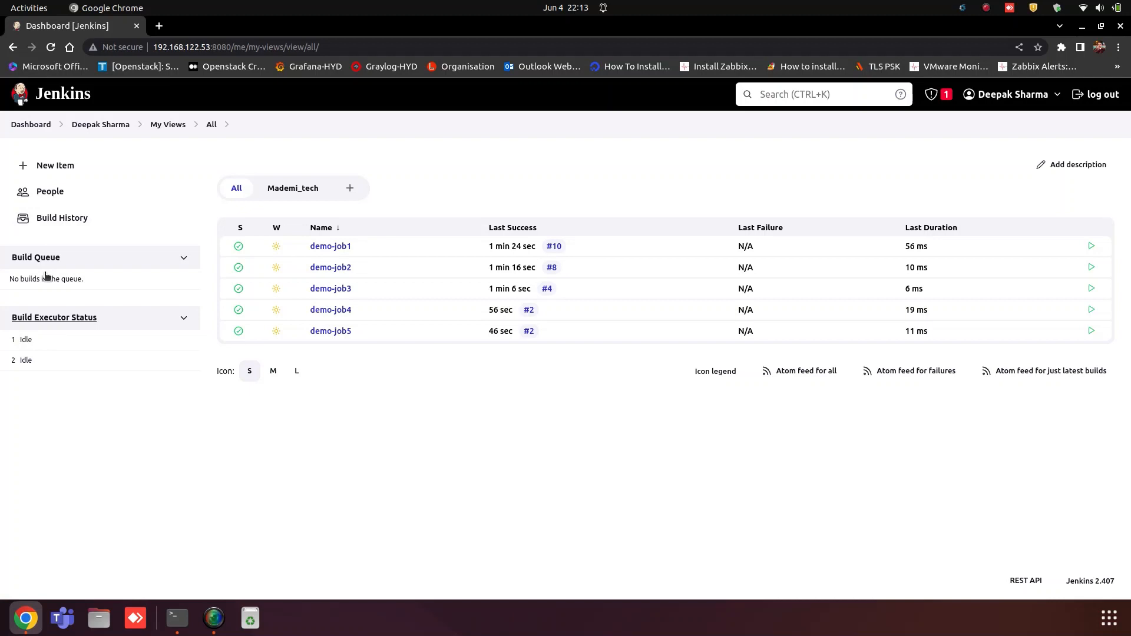
{"action": "left_click", "coordinate": [293, 188]}
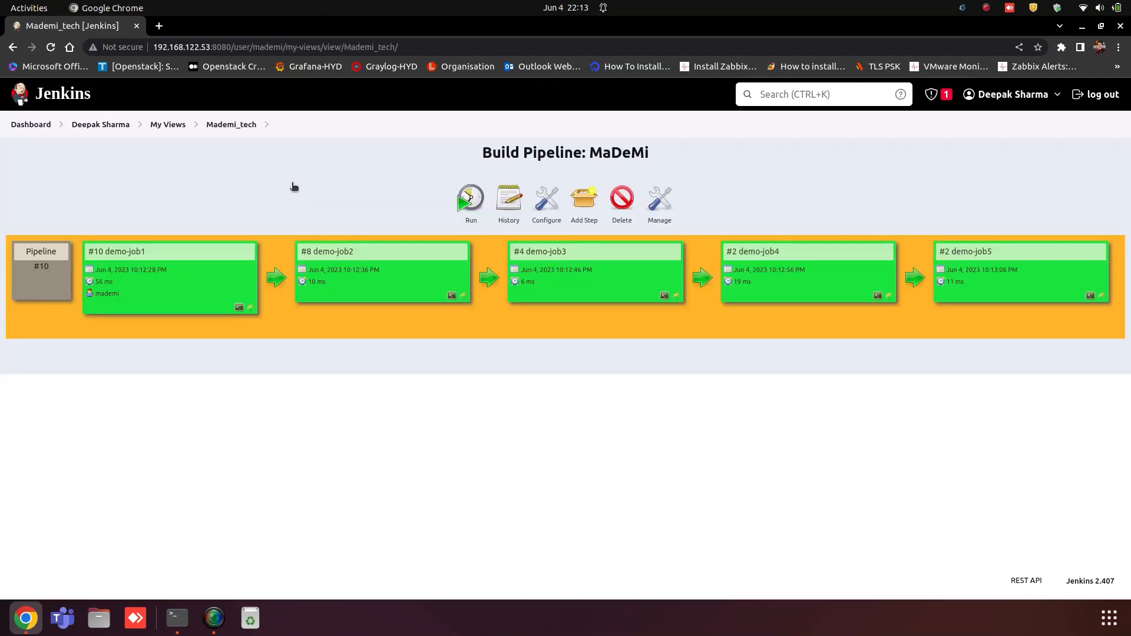
{"action": "left_click", "coordinate": [27, 126]}
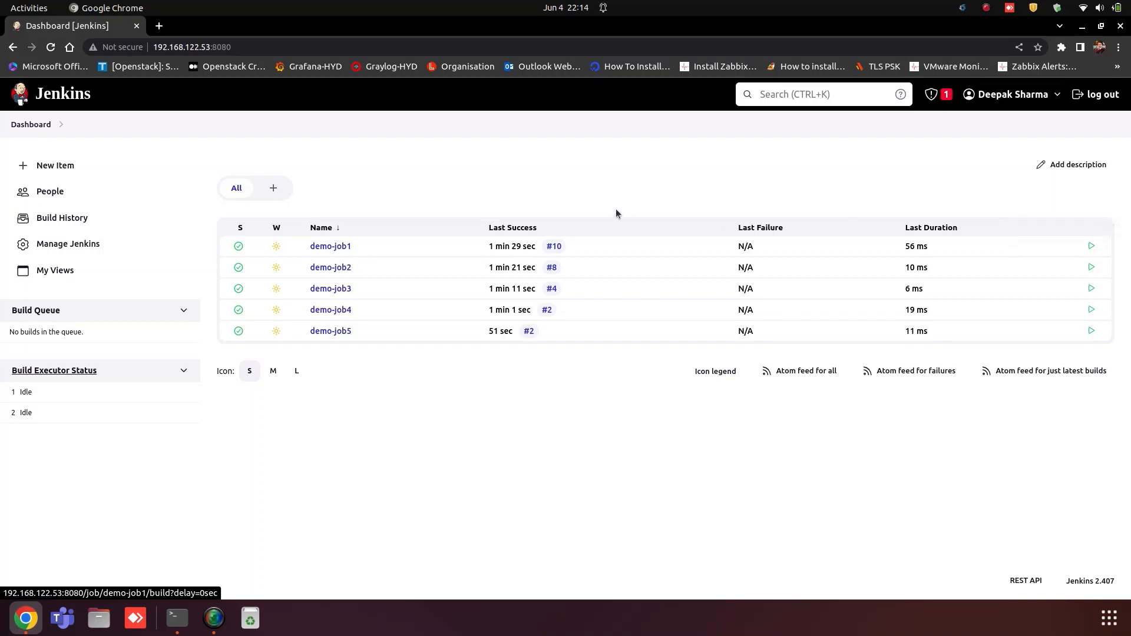
Step: Schedule a demo-job1 build and reload until demo-job1 #11 through demo-job5 #3 succeed
{"action": "left_click", "coordinate": [1094, 249]}
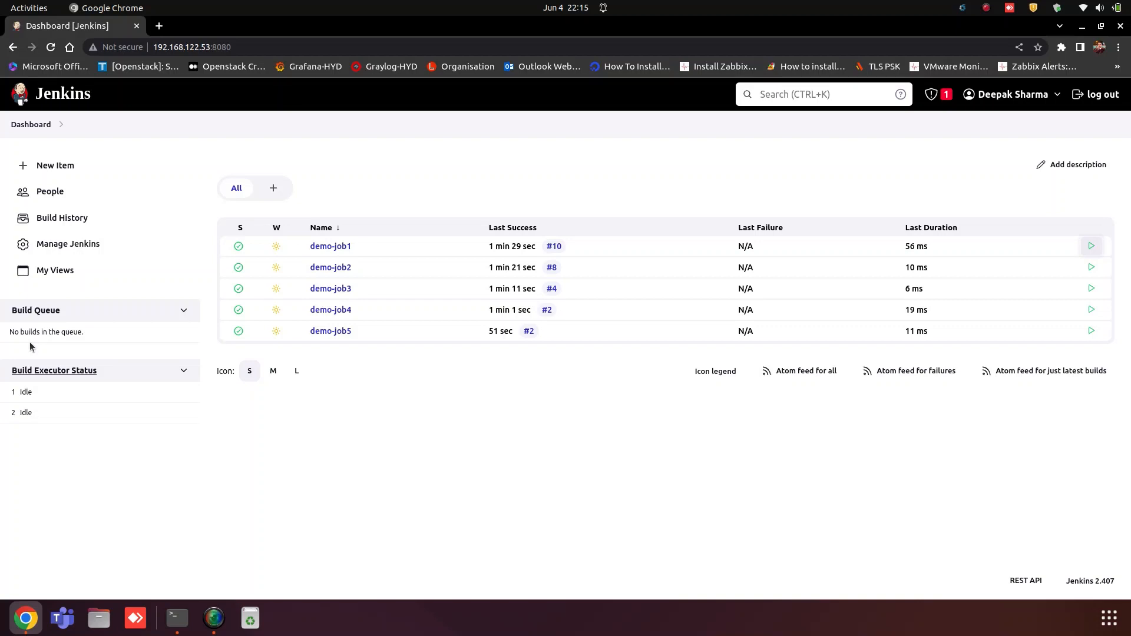
{"action": "left_click", "coordinate": [49, 48]}
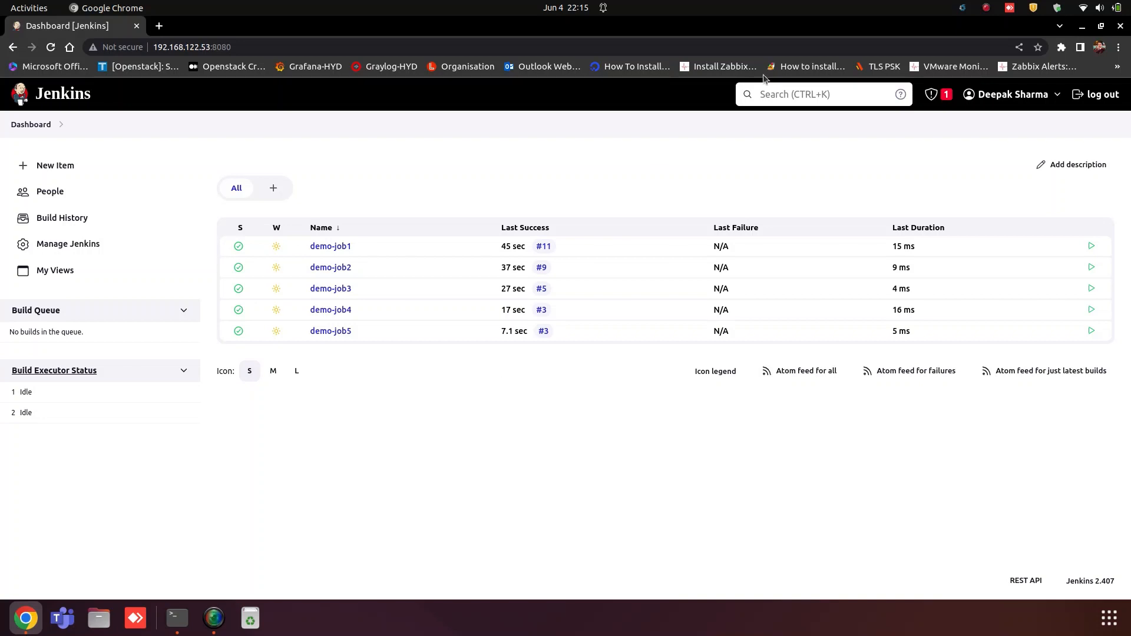
{"action": "left_click", "coordinate": [986, 8]}
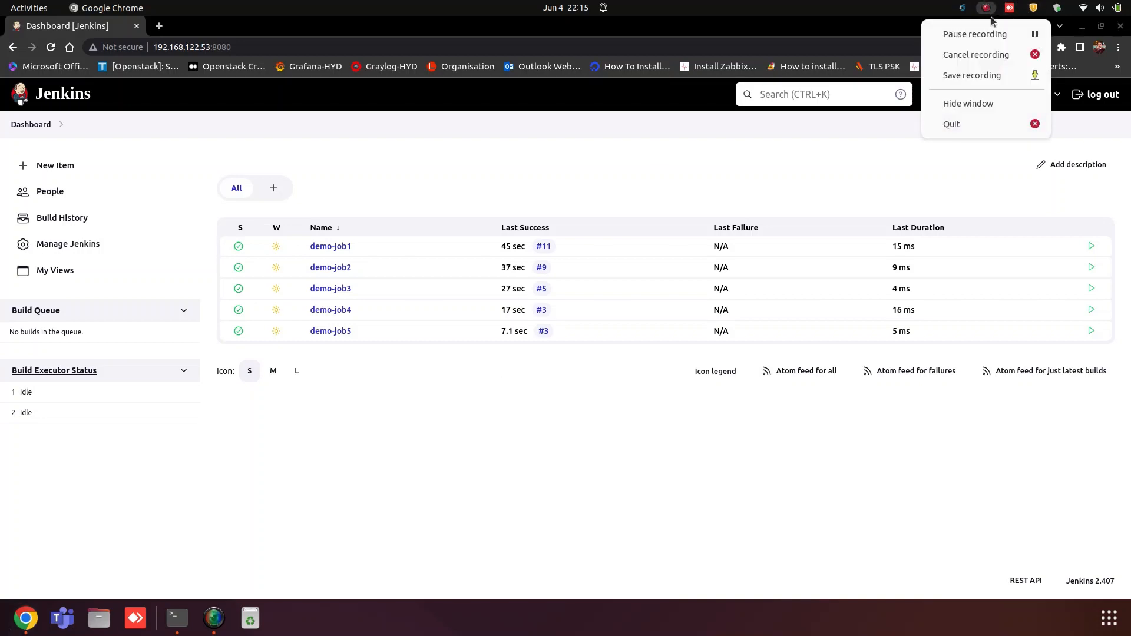